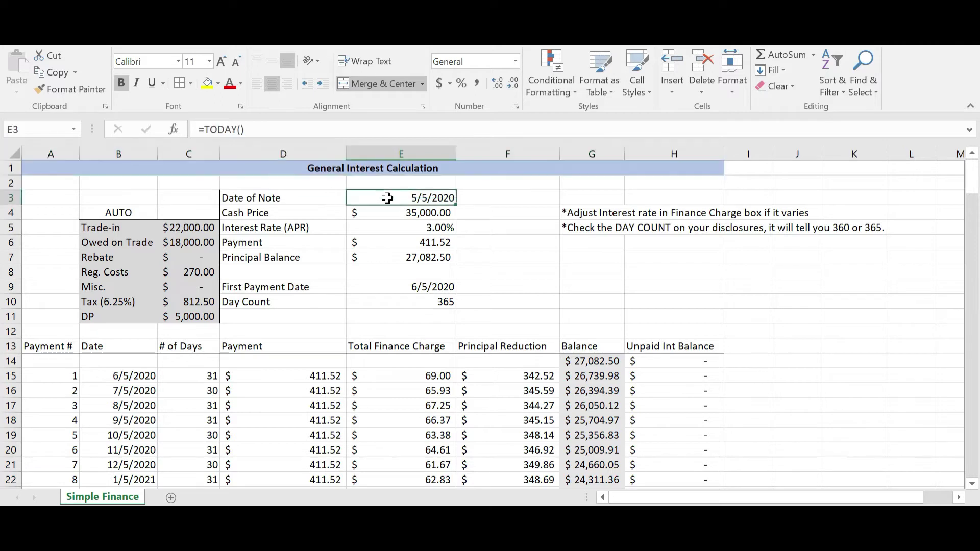
- Review the loan inputs for the date of note, cash price, interest rate and payment in E3:E6
click(390, 196)
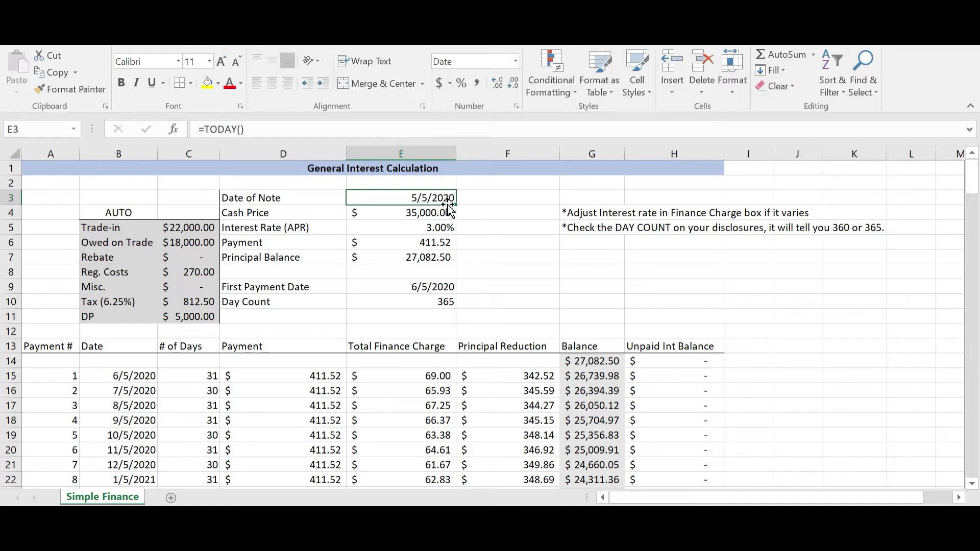
click(401, 217)
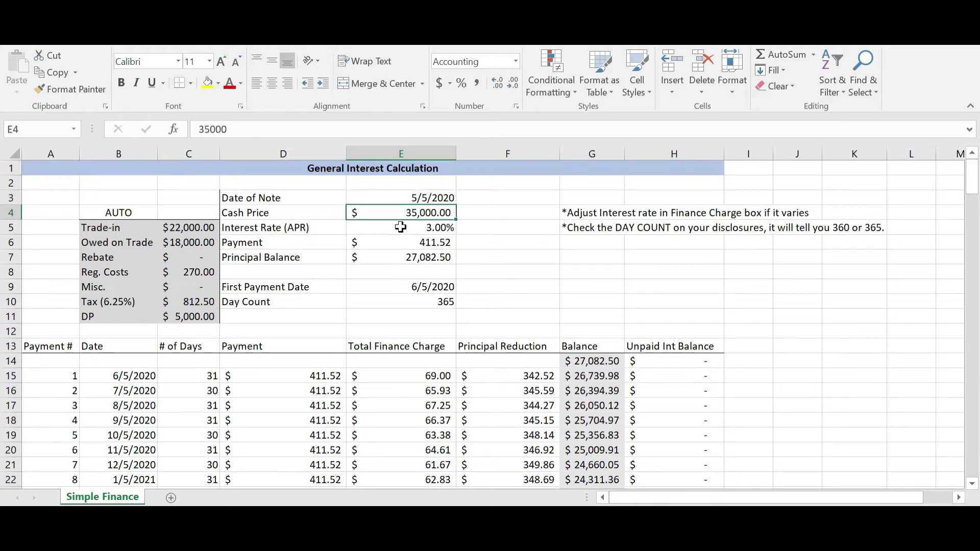
click(406, 226)
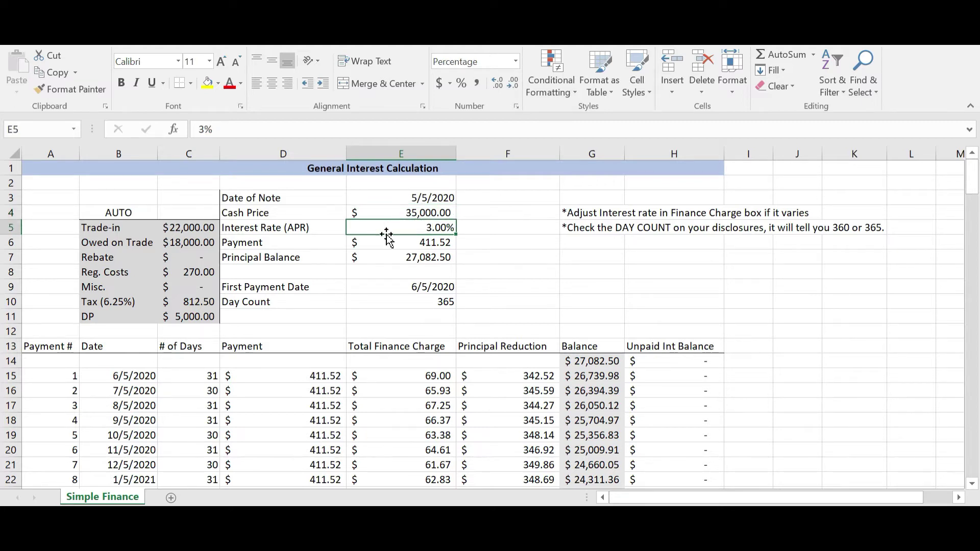
click(410, 245)
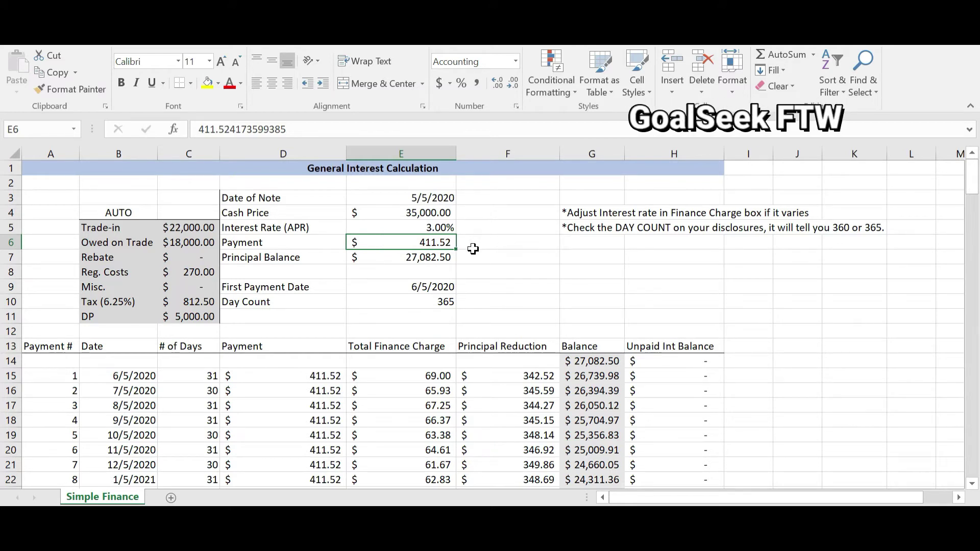
- Add the Misc. cost in C9 to the Principal Balance formula in E7
click(396, 261)
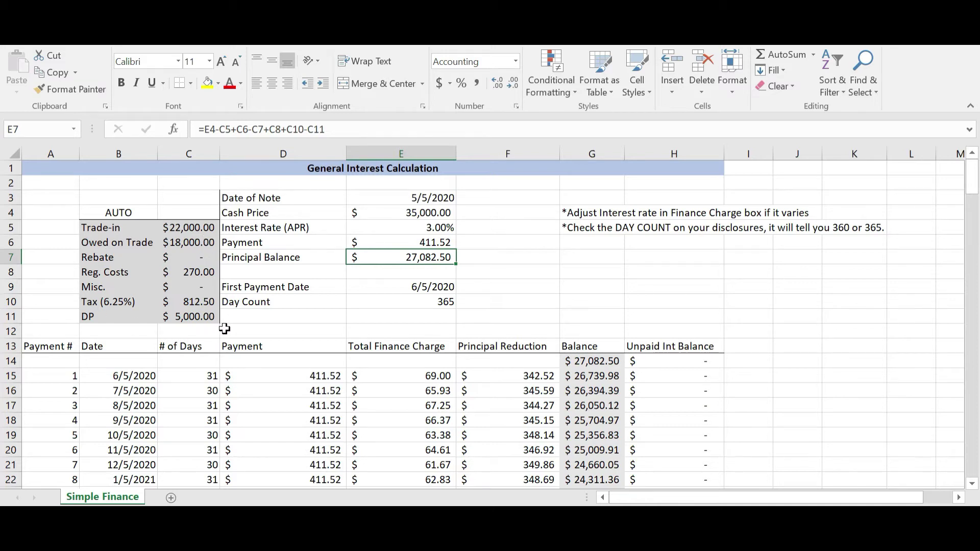
click(372, 129)
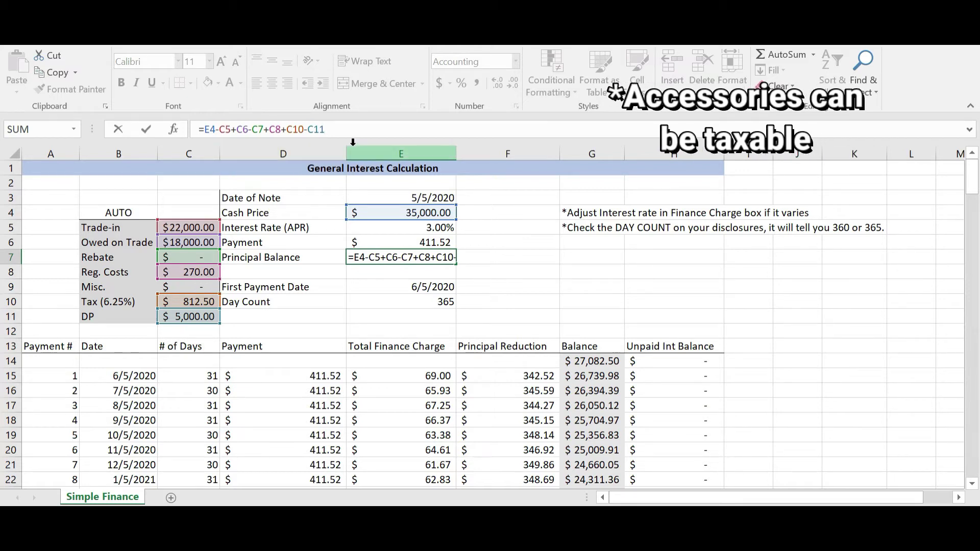
text(+)
click(188, 288)
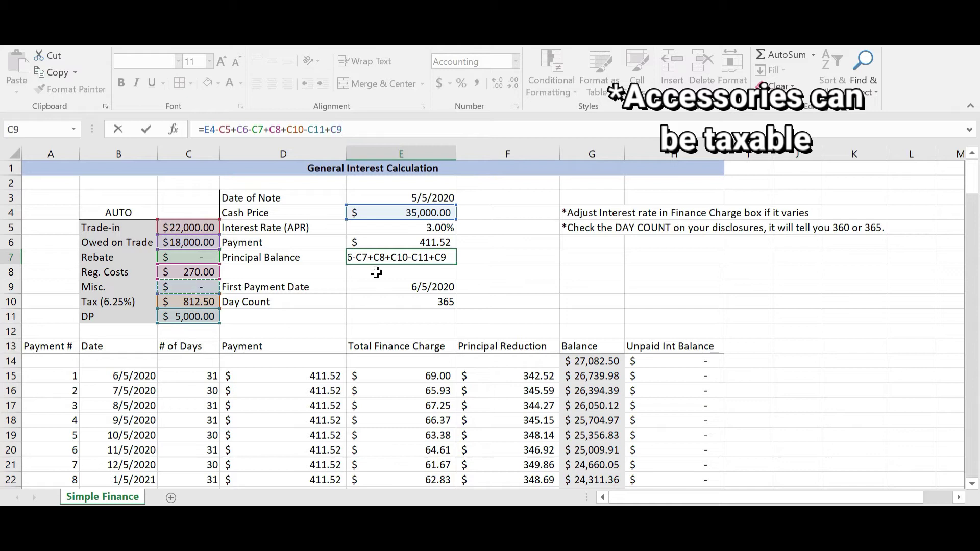
key(Return)
- Inspect which cells feed the Principal Balance formula in E7 and the Tax formula in C10
click(376, 256)
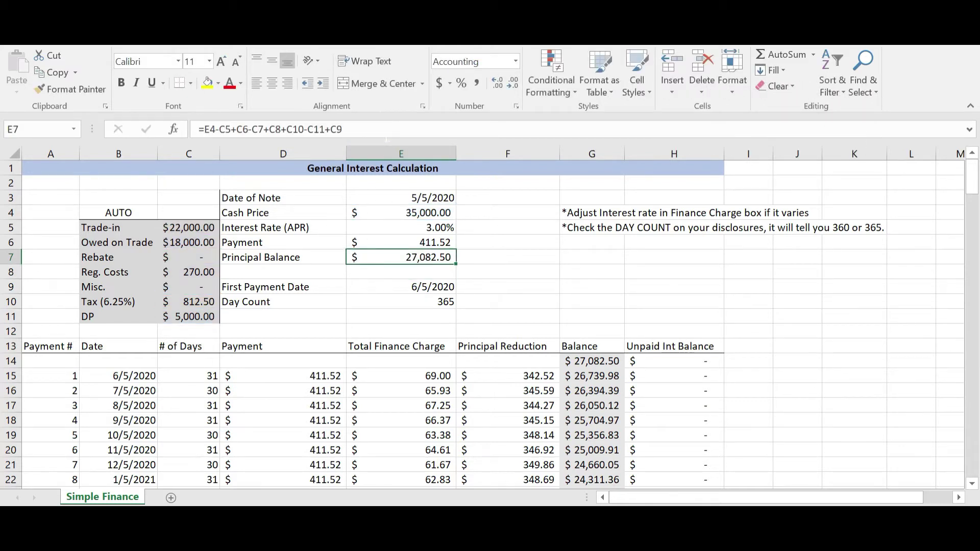
click(330, 129)
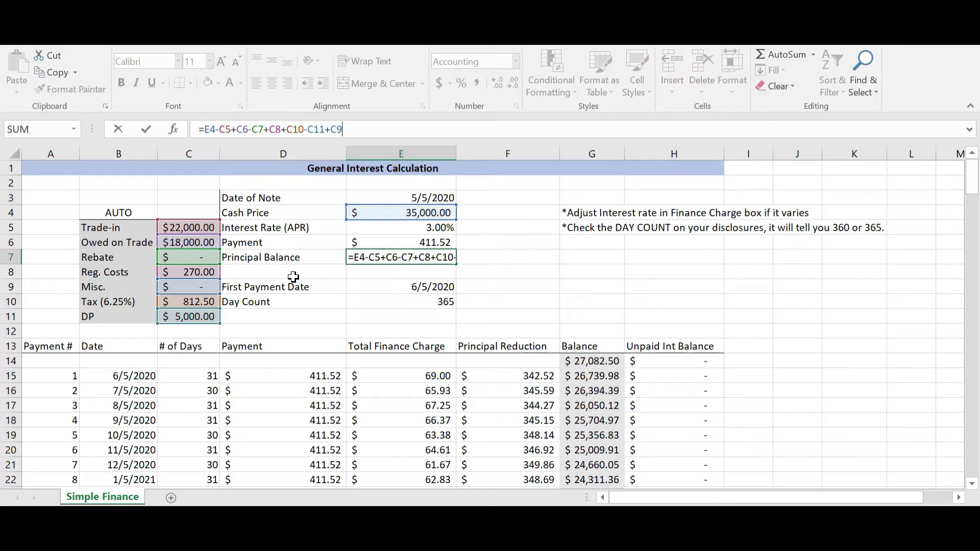
key(ctrl+Return)
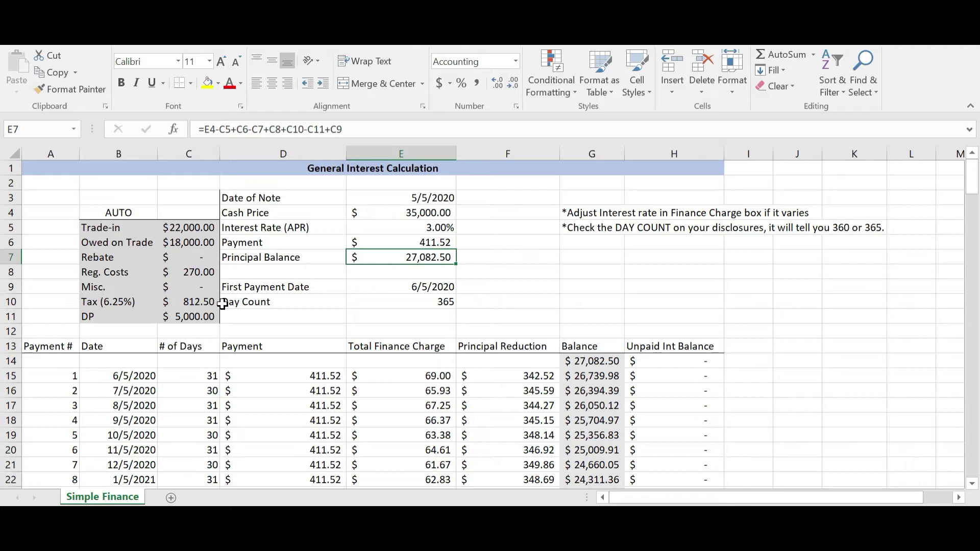
click(205, 304)
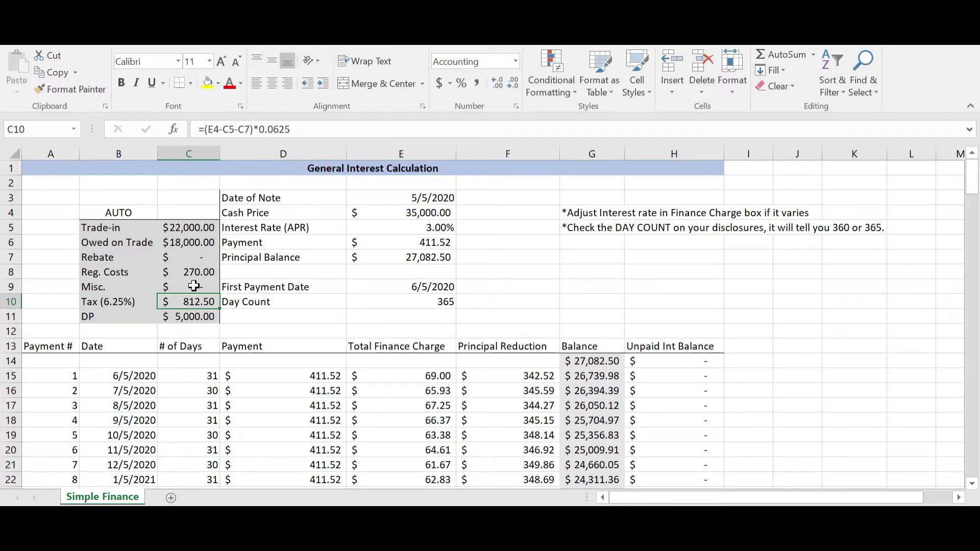
click(233, 130)
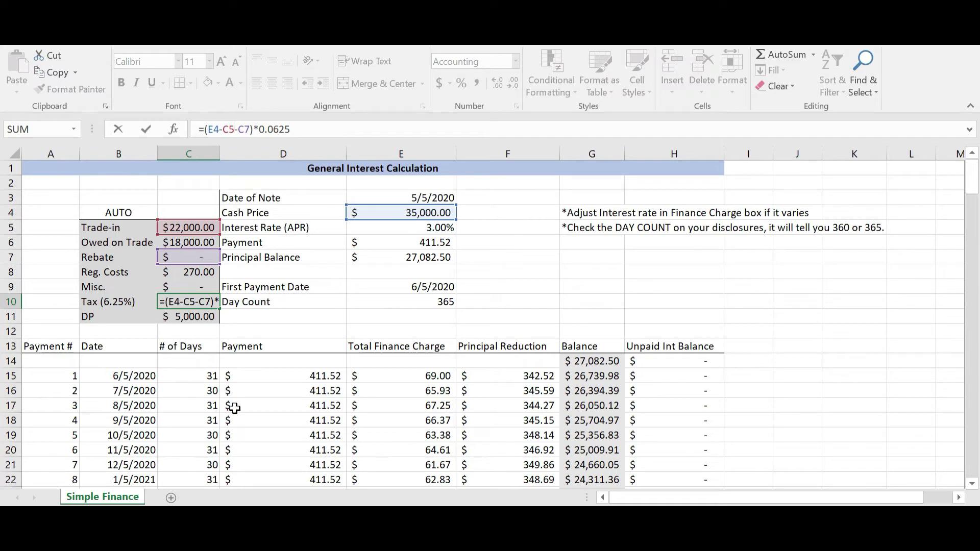
key(ctrl+Return)
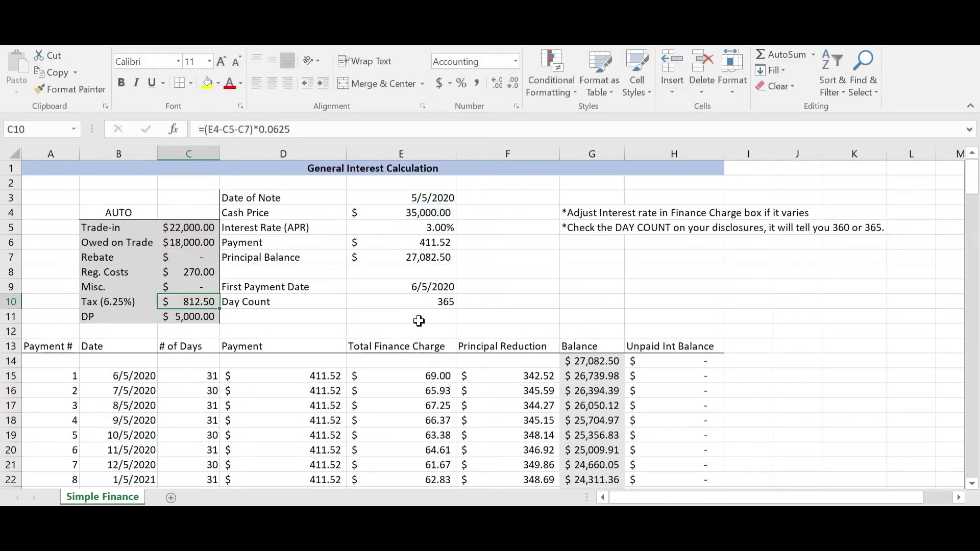
- Check the Day Count entry and inspect the EDATE formula behind the First Payment Date in E9
click(408, 301)
click(416, 287)
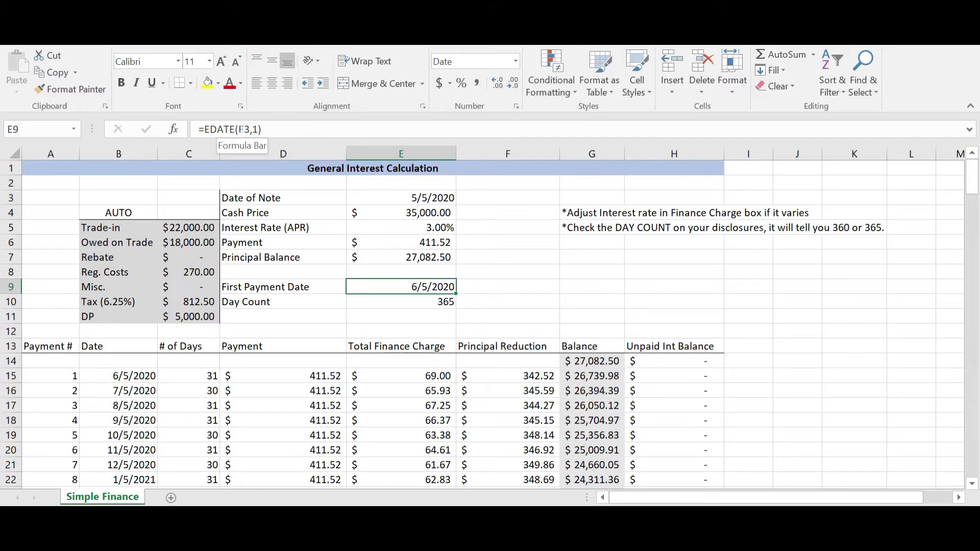
click(261, 130)
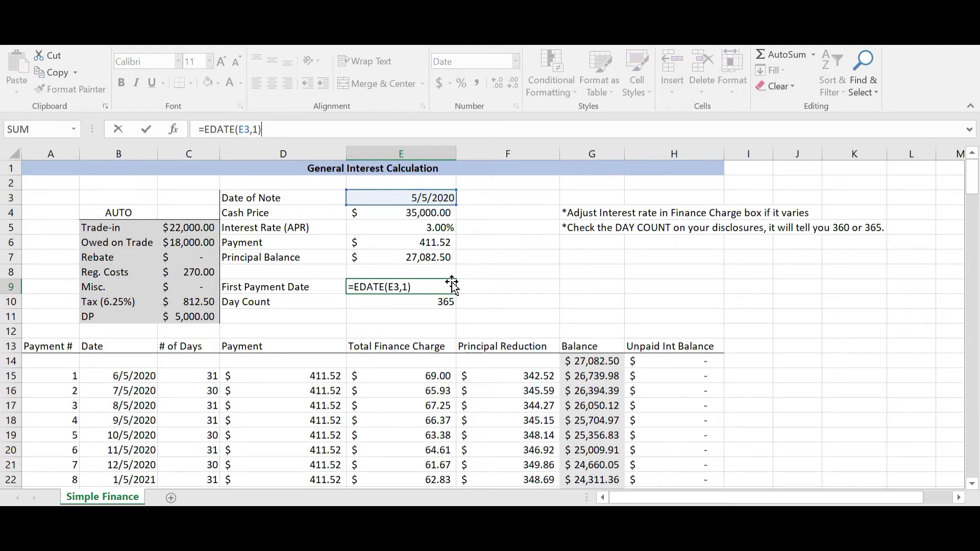
click(483, 292)
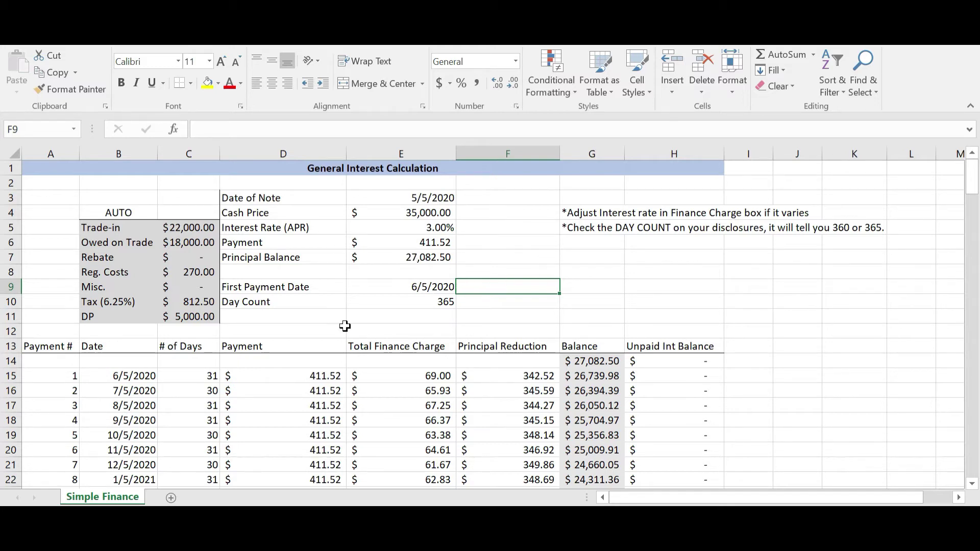
click(476, 273)
click(504, 289)
click(402, 292)
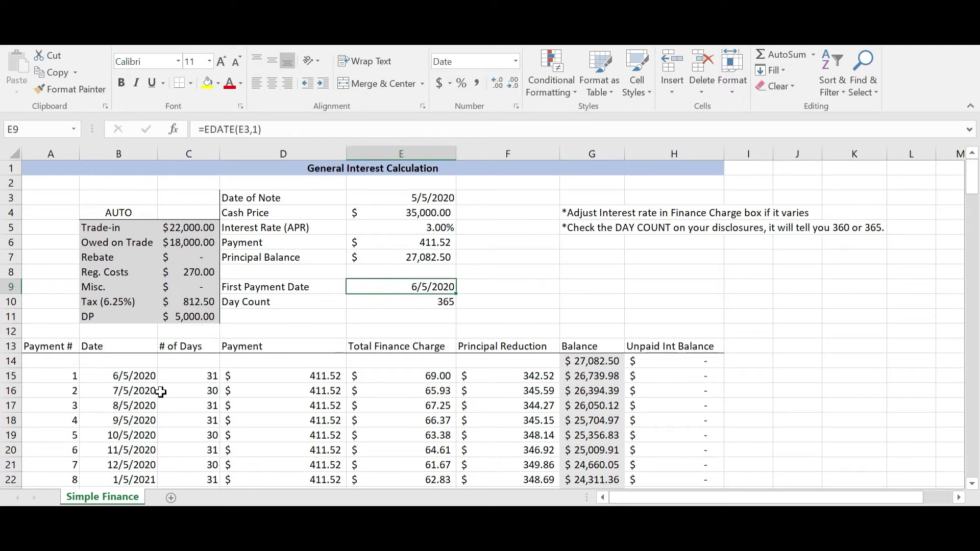
- Examine the Date, # of Days and Payment formulas in the first rows of the payment schedule
click(122, 377)
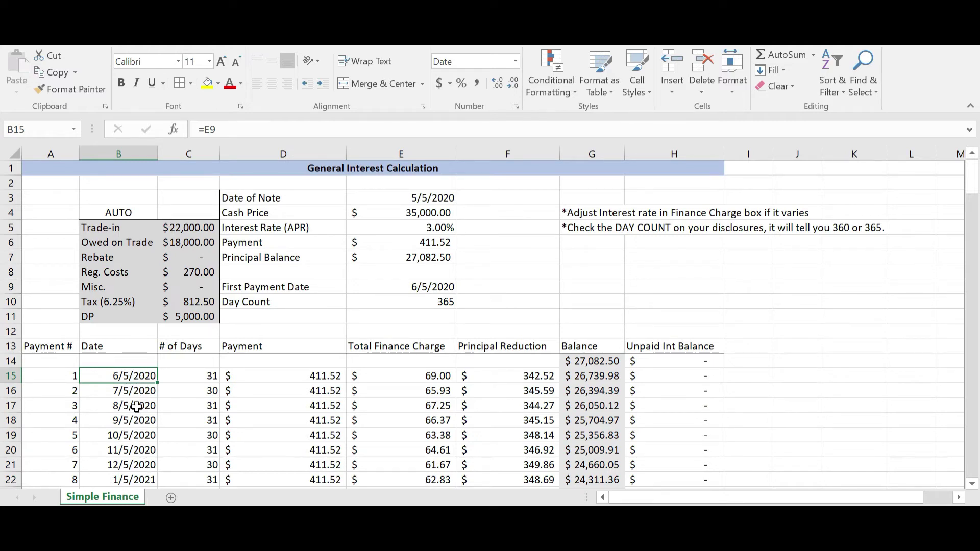
click(135, 391)
click(140, 379)
click(132, 400)
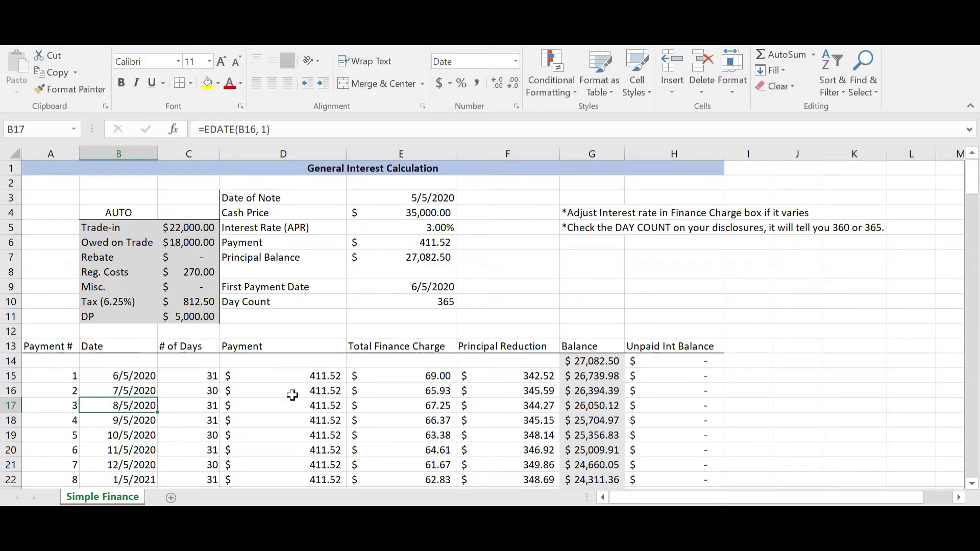
click(201, 376)
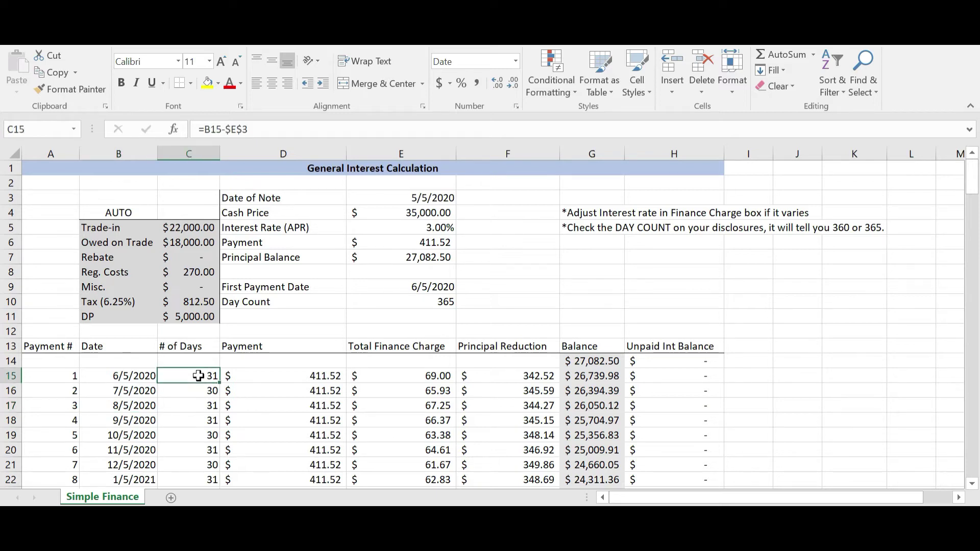
click(274, 378)
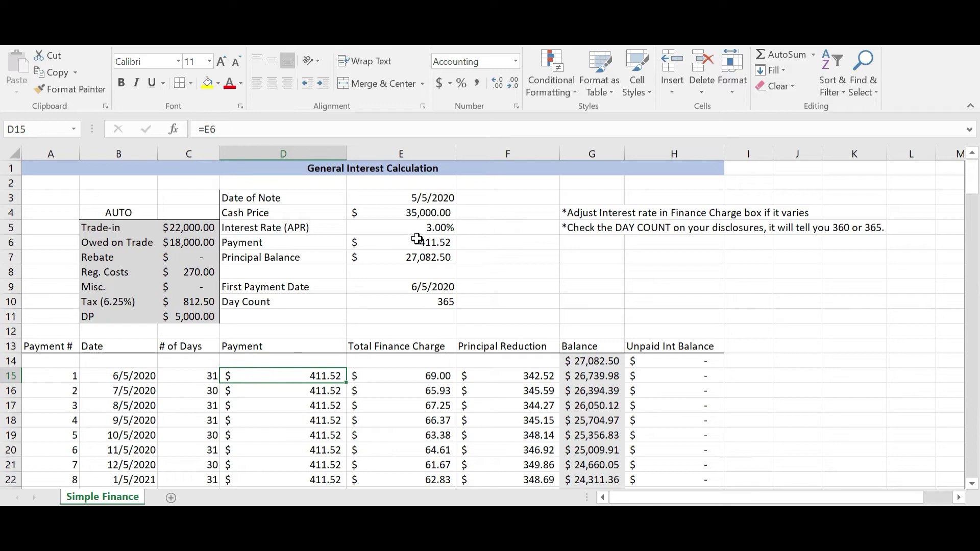
click(309, 390)
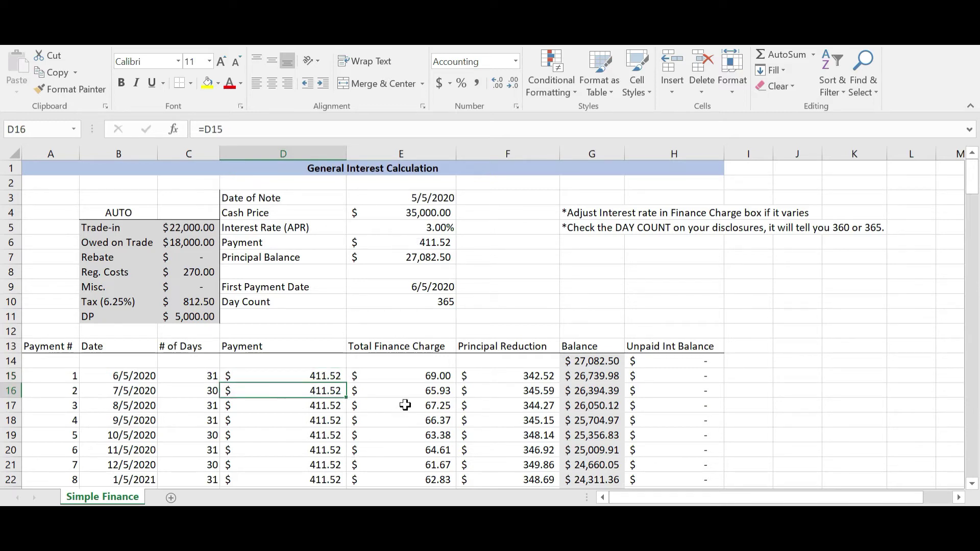
- Examine the Total Finance Charge, Principal Reduction and Balance formulas for payment 1 in row 15
click(417, 373)
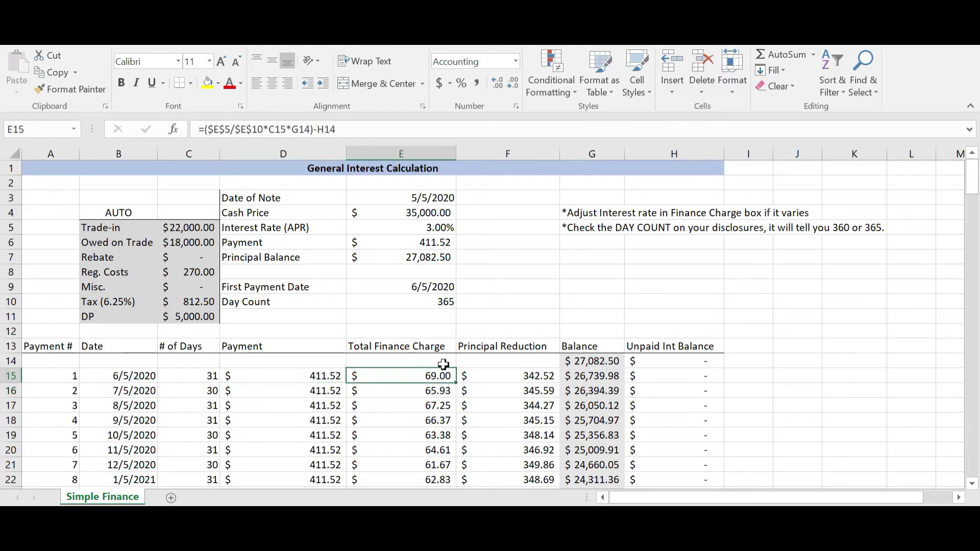
double_click(424, 379)
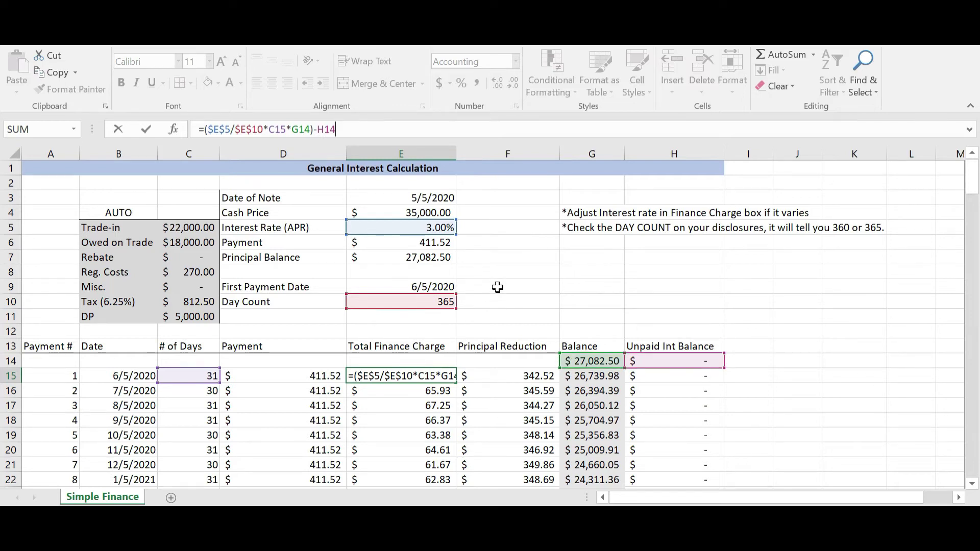
click(518, 358)
click(479, 375)
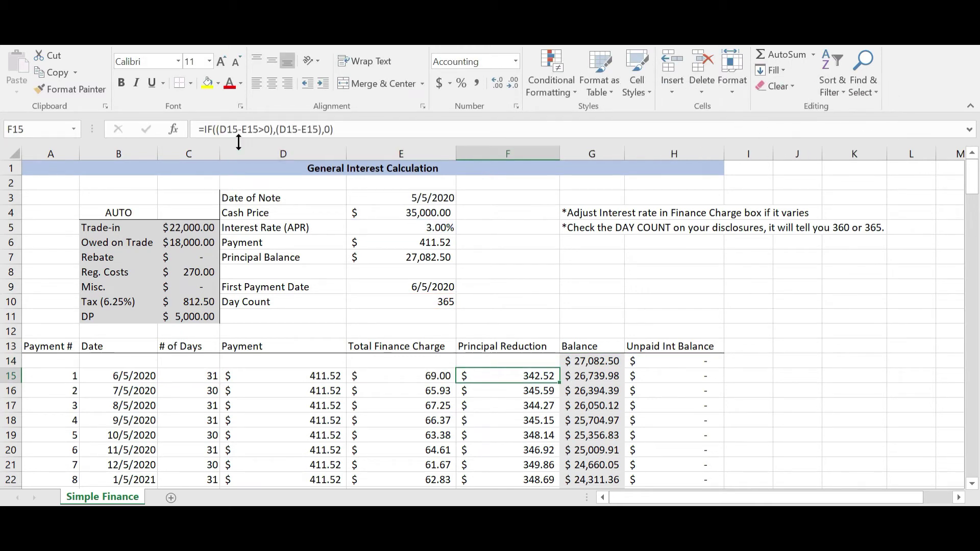
scroll(542, 277, down, 2)
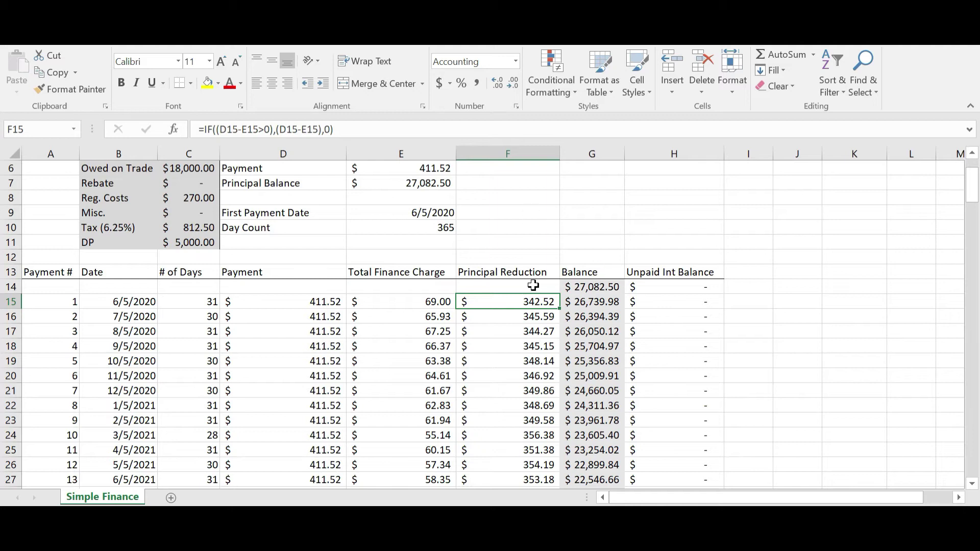
click(595, 301)
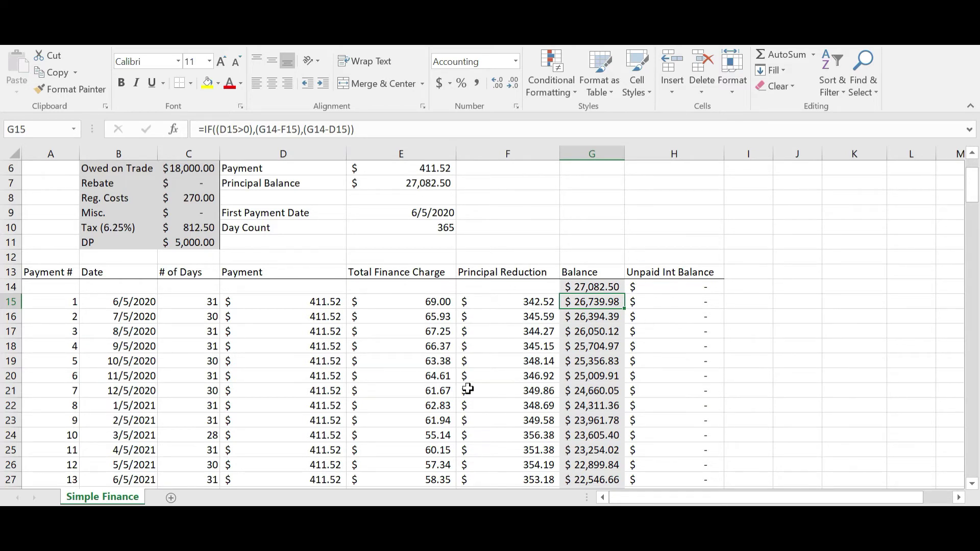
scroll(468, 389, up, 2)
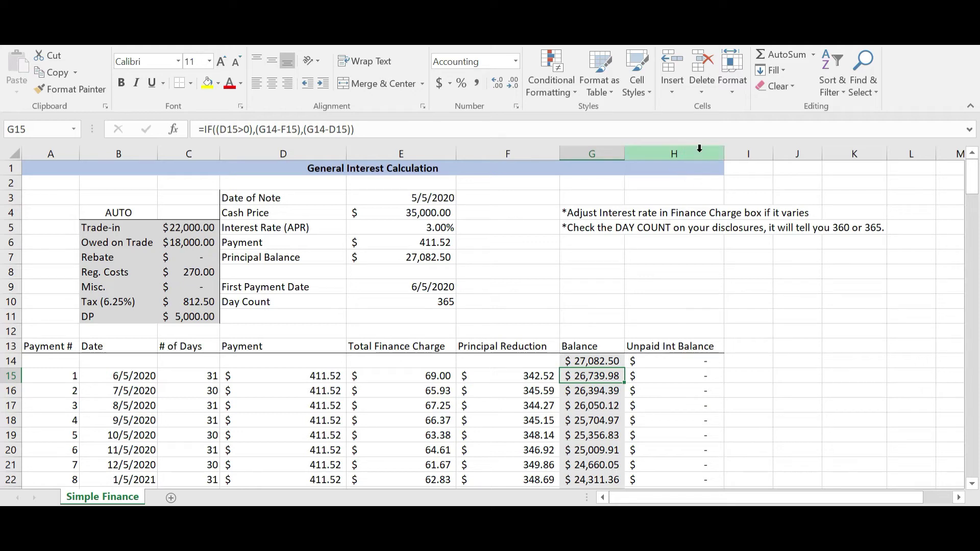
- Locate the Goal Seek command among the What-If Analysis options without running it
click(673, 153)
click(673, 189)
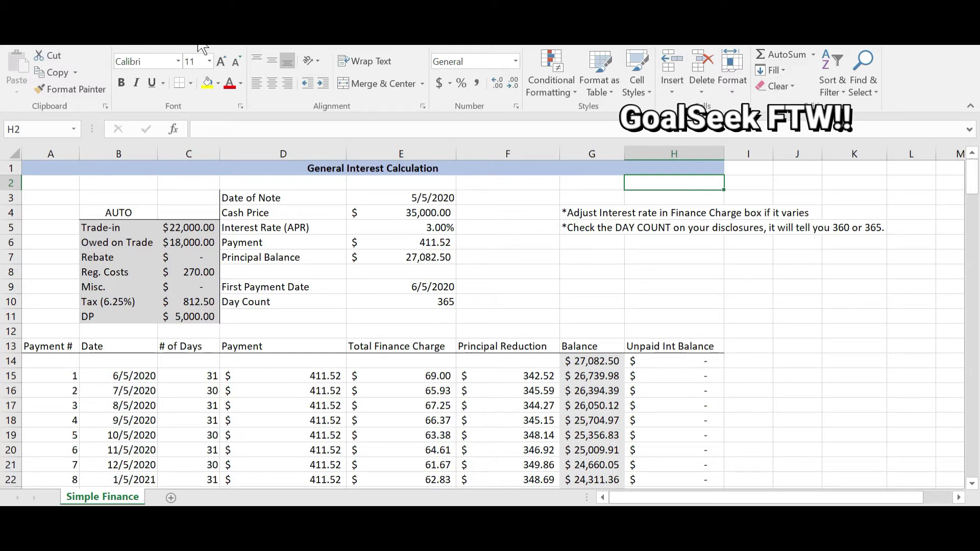
click(259, 41)
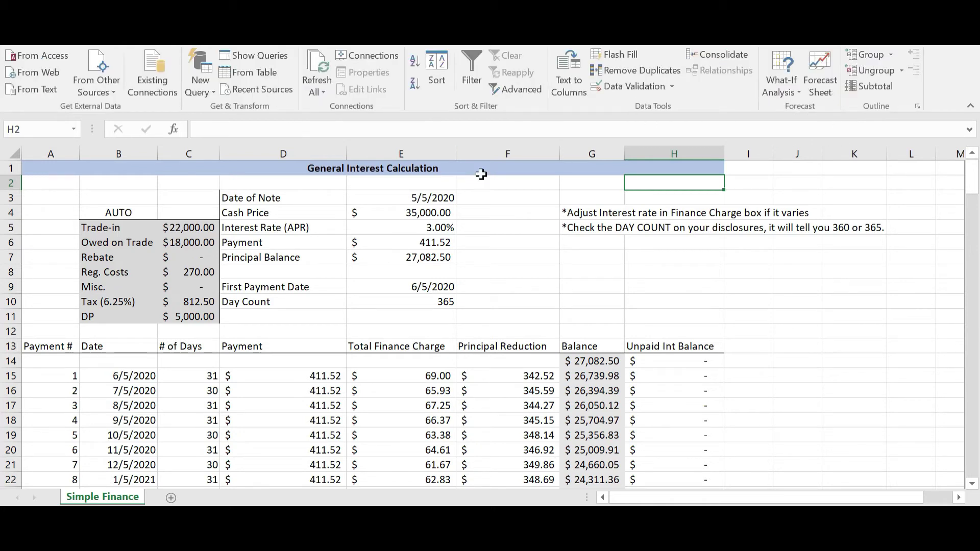
click(781, 94)
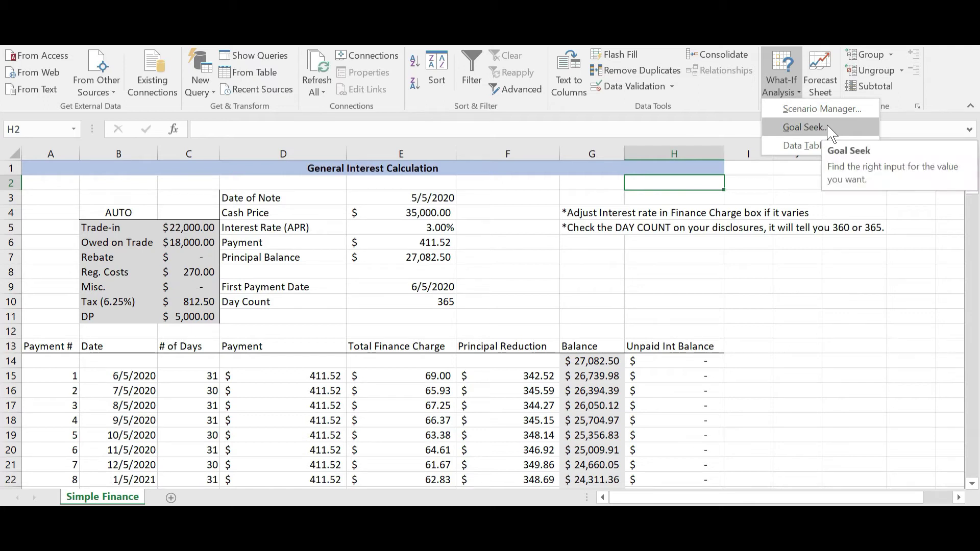
click(494, 225)
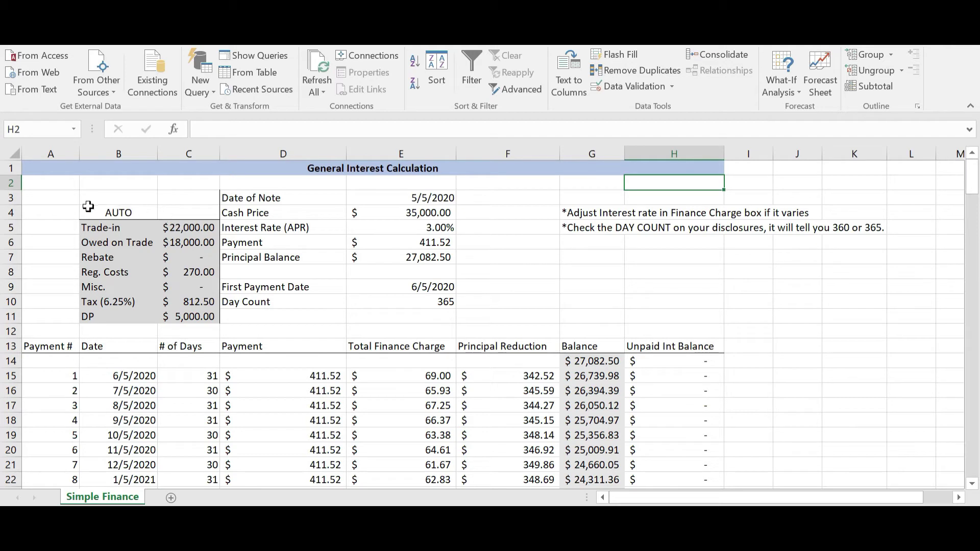
- Review the Trade-in, Owed on Trade and Reg. Costs entries in the AUTO block
click(187, 230)
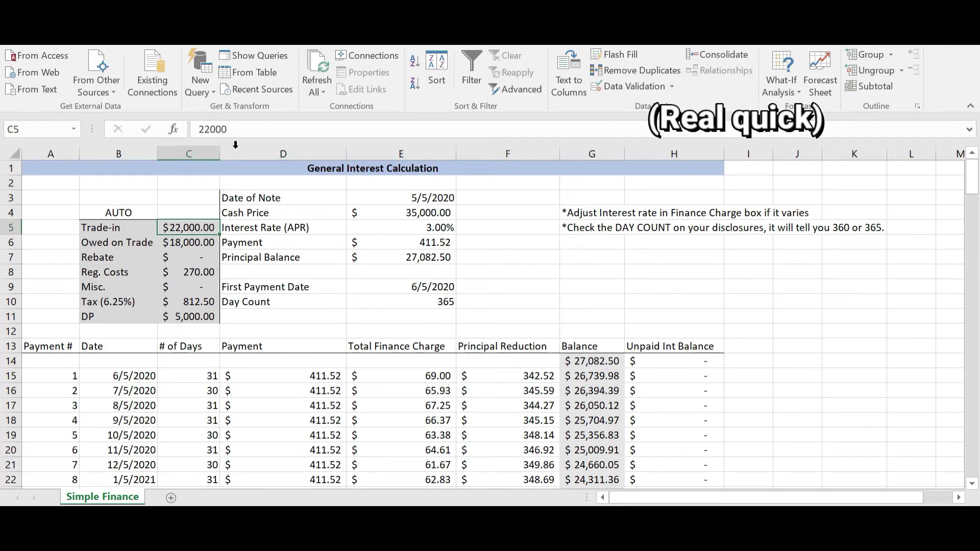
click(196, 243)
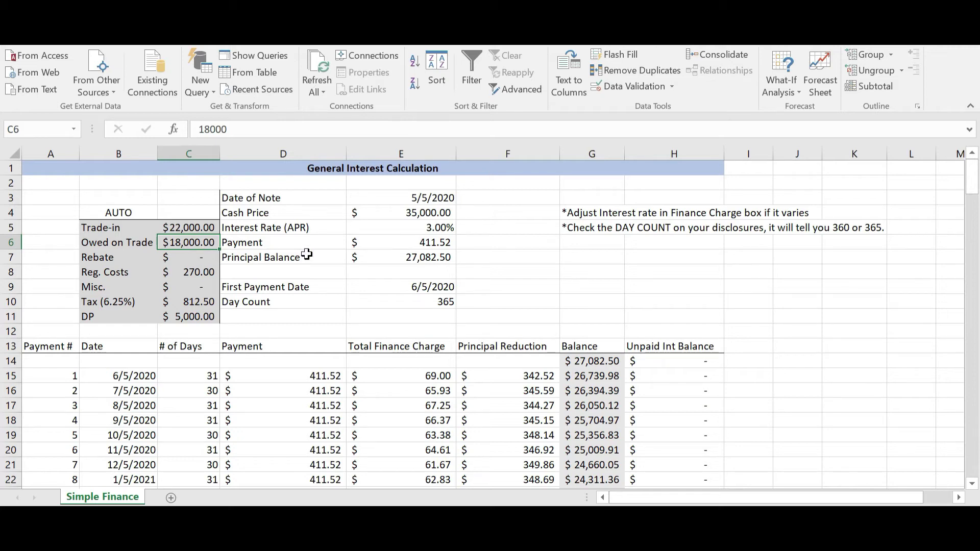
click(206, 272)
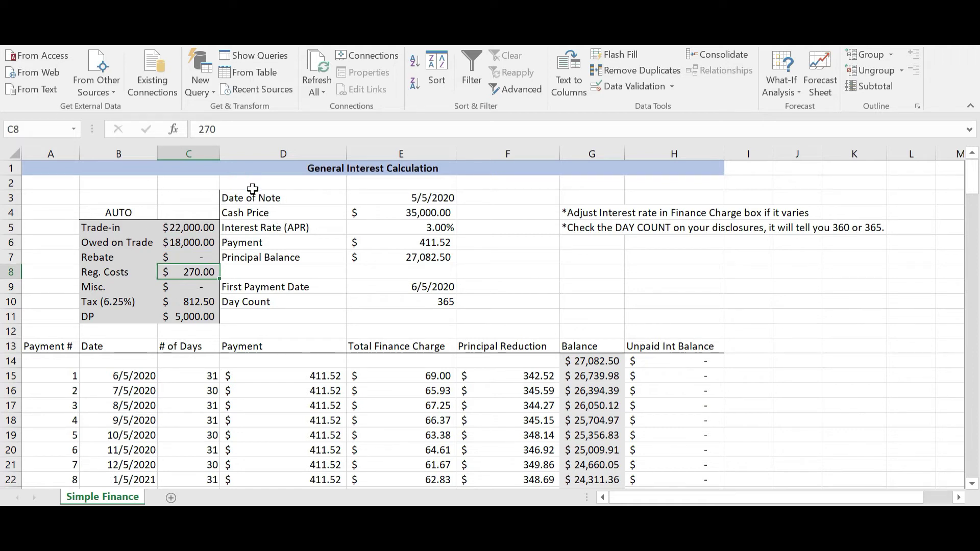
- Replace the Reg. Costs amount in C8 with the formula =150+120
key(F2)
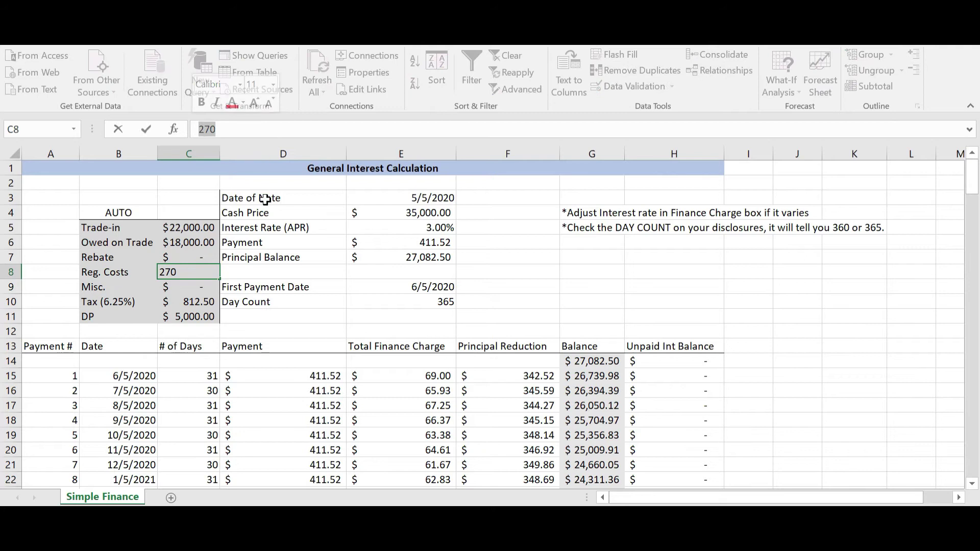
text(1)
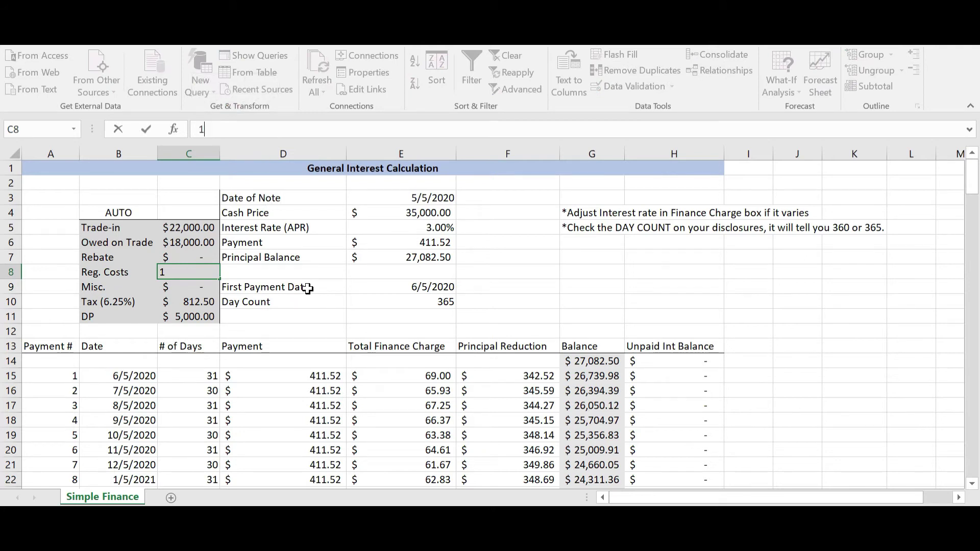
text(=150+)
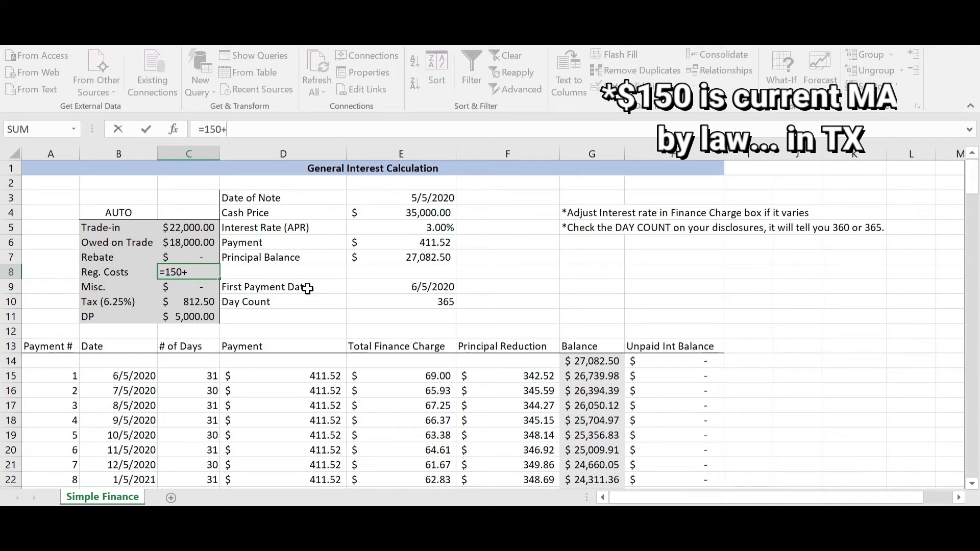
text(20)
key(Return)
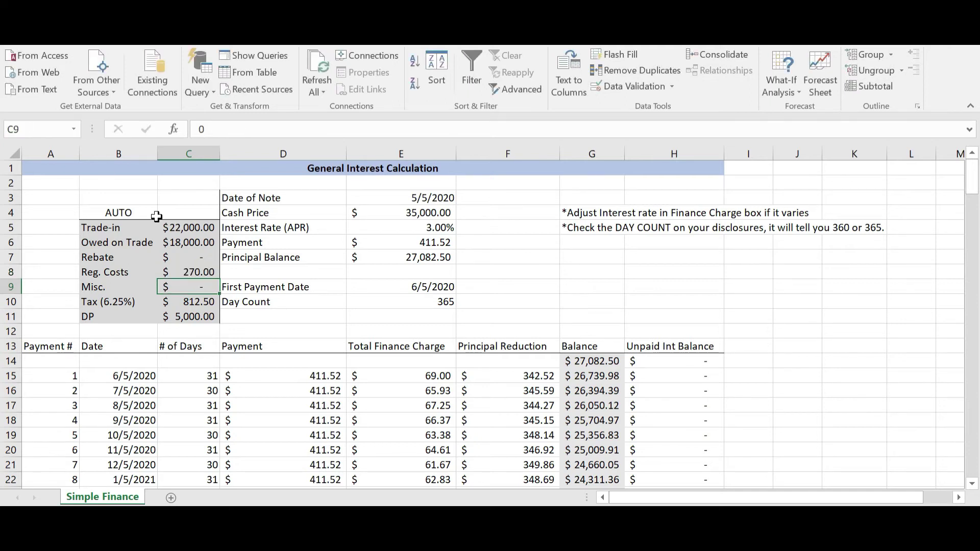
key(Up)
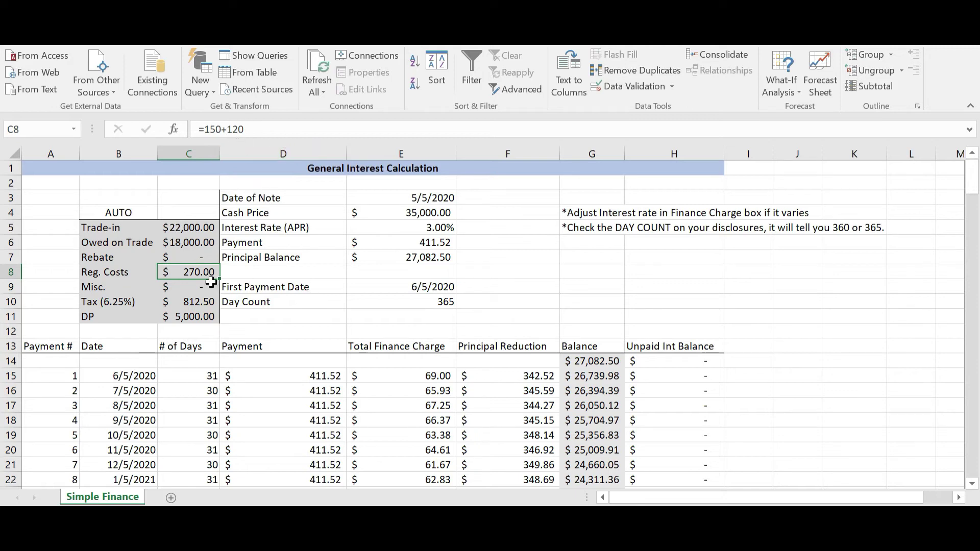
- Review the Misc., Tax and DP entries in the AUTO block, plus the Cash Price and Interest Rate inputs
click(186, 290)
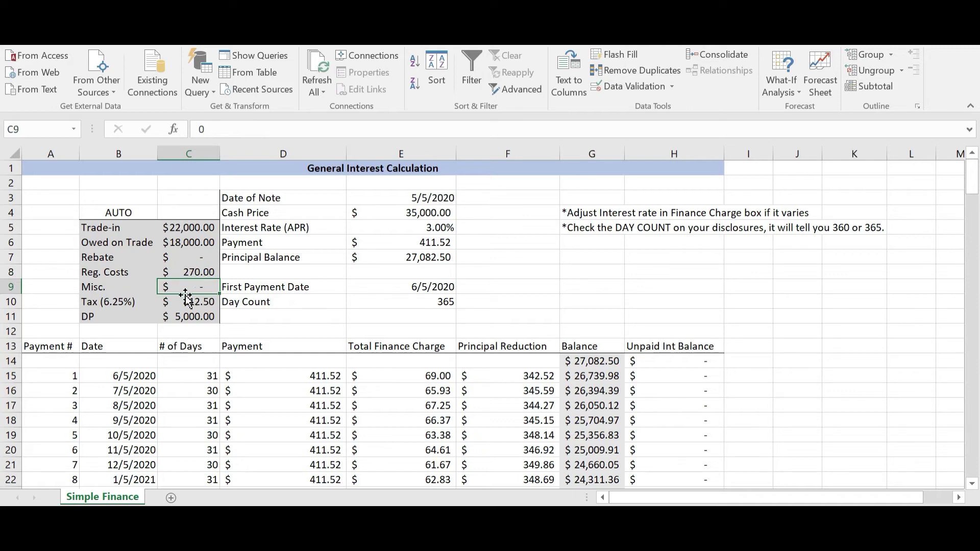
click(191, 307)
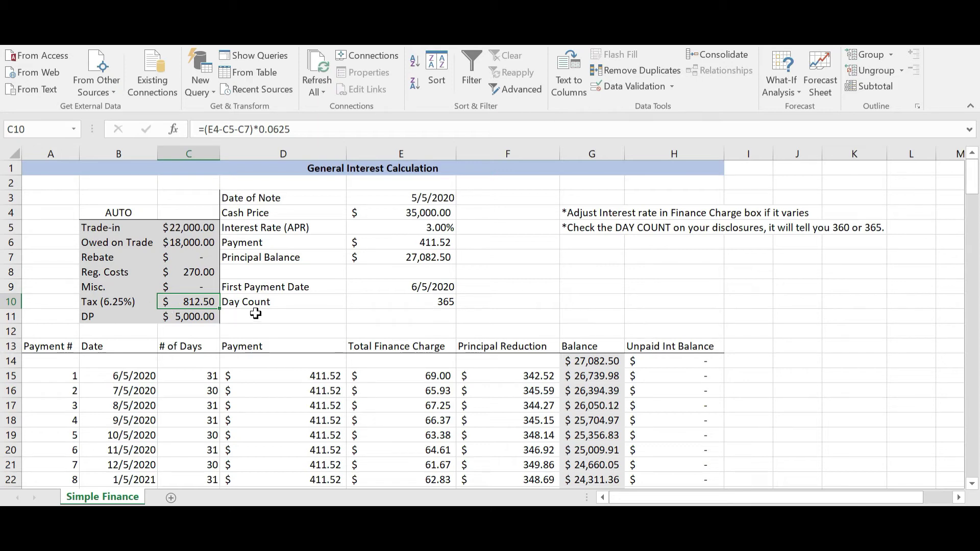
click(195, 317)
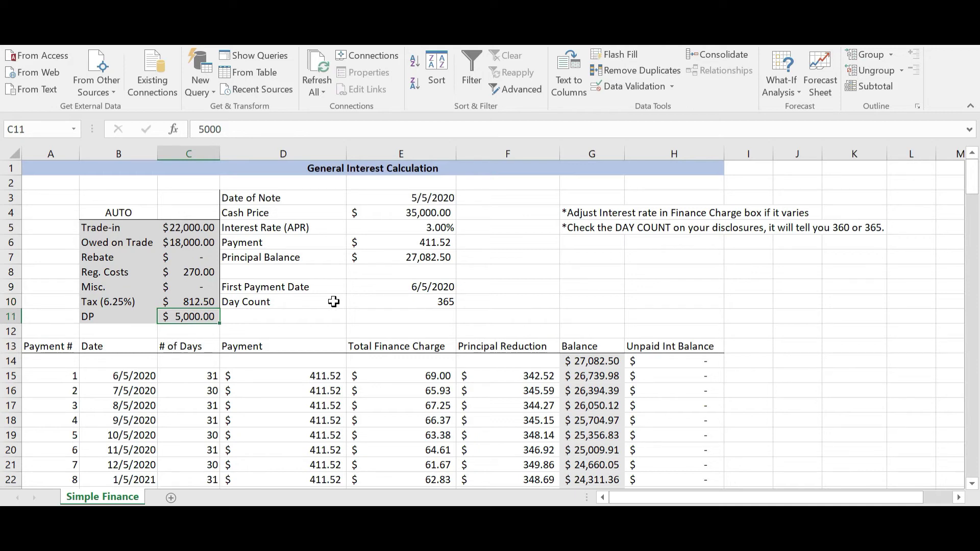
click(428, 215)
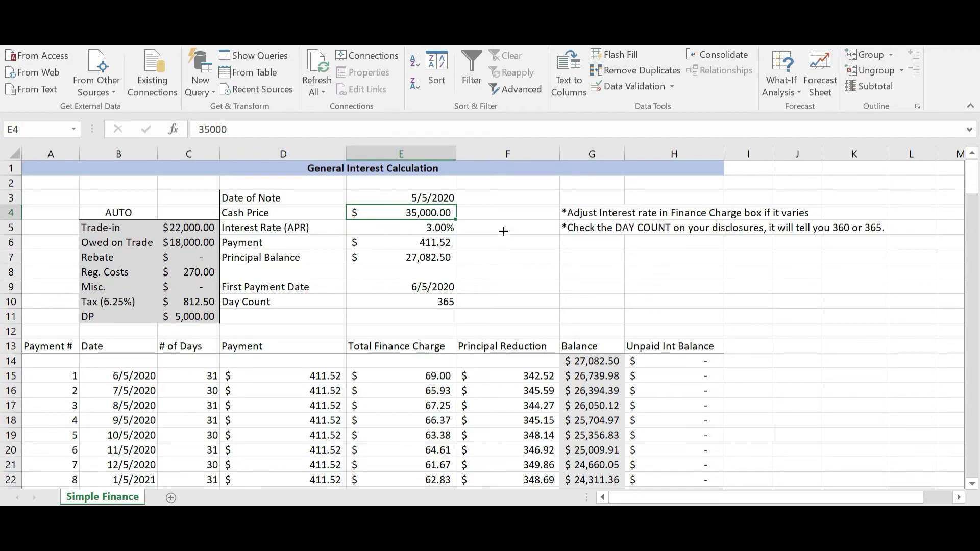
click(445, 231)
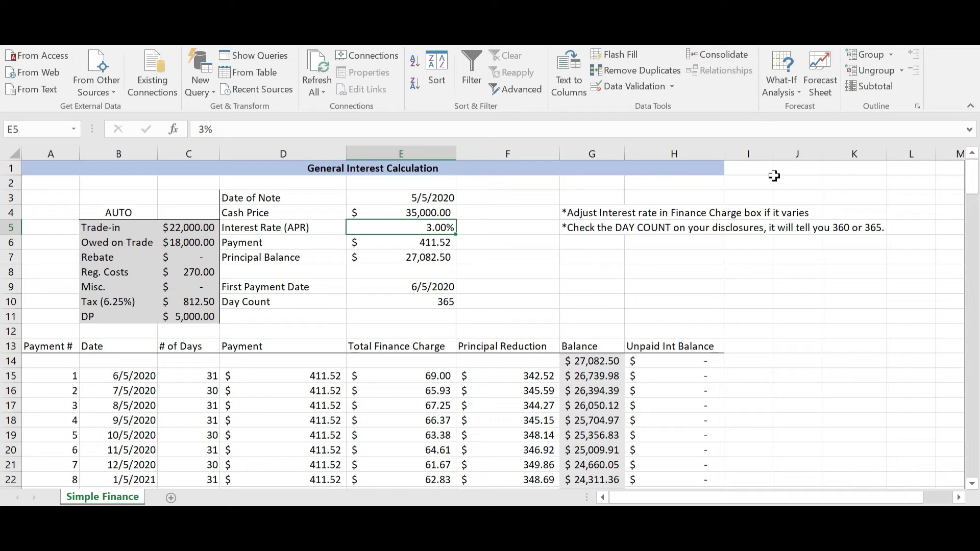
- Start Goal Seek and choose G86, the balance at payment 72, as the set cell
drag(972, 184, 975, 305)
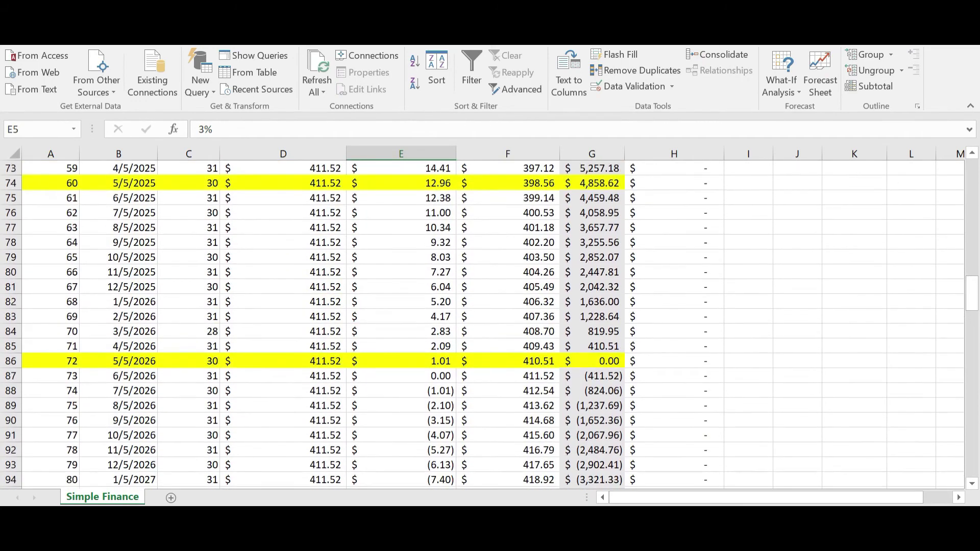
click(790, 90)
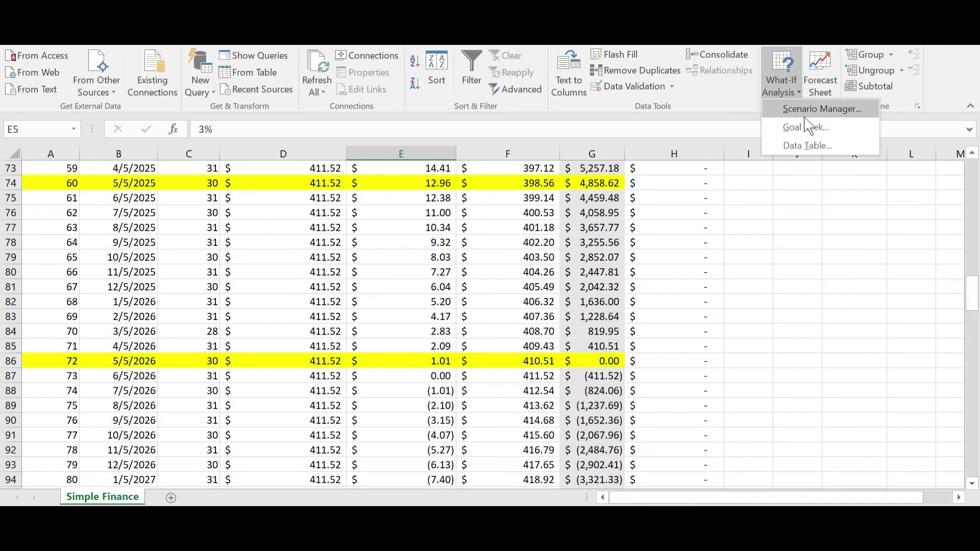
click(810, 128)
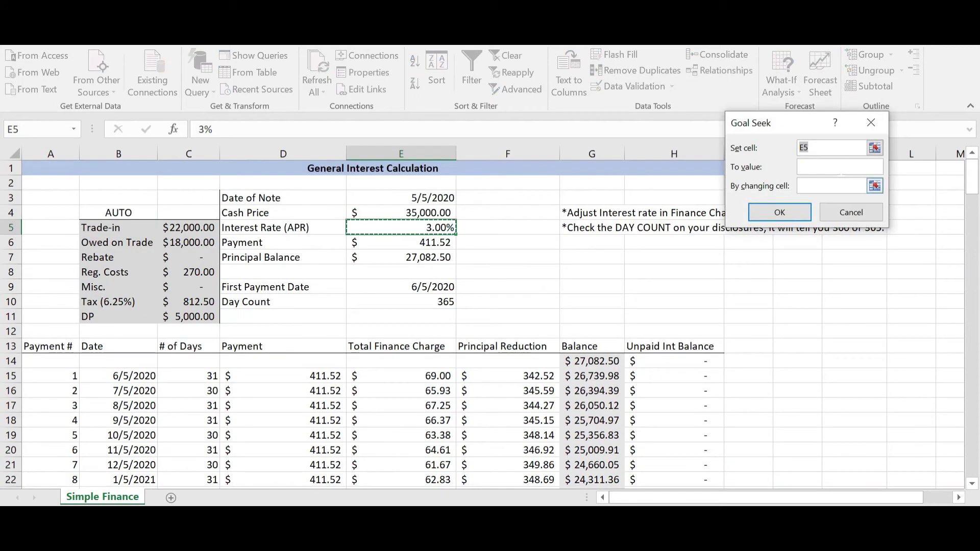
click(843, 171)
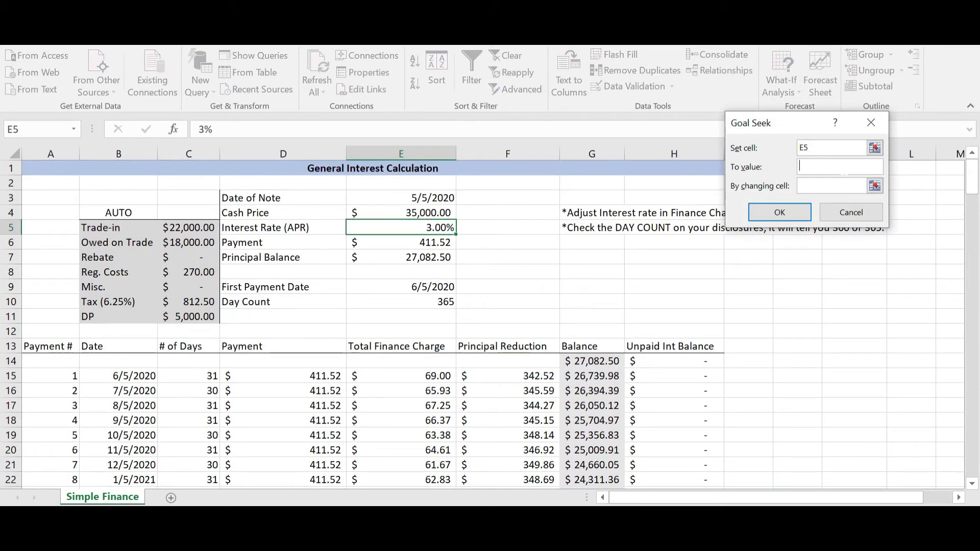
click(875, 147)
drag(972, 176, 976, 312)
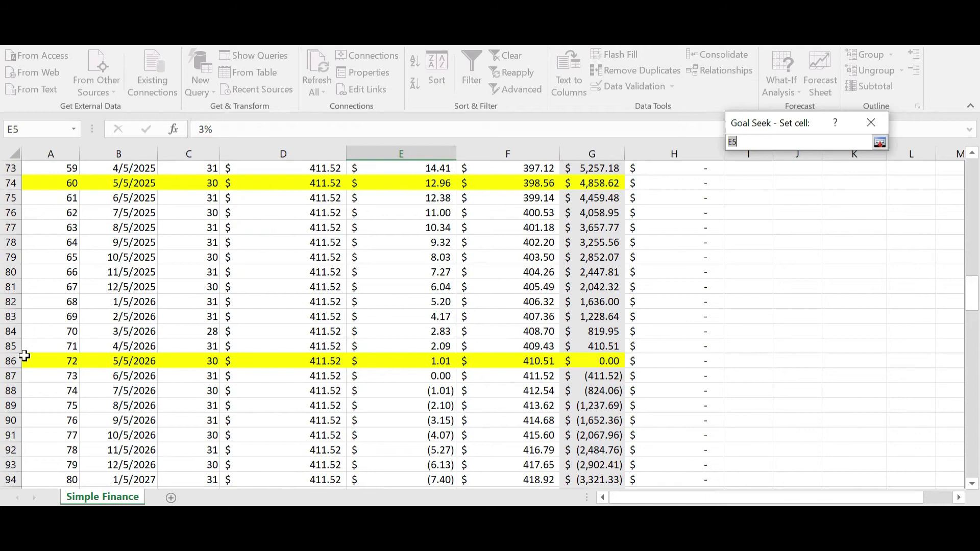
click(589, 363)
click(880, 143)
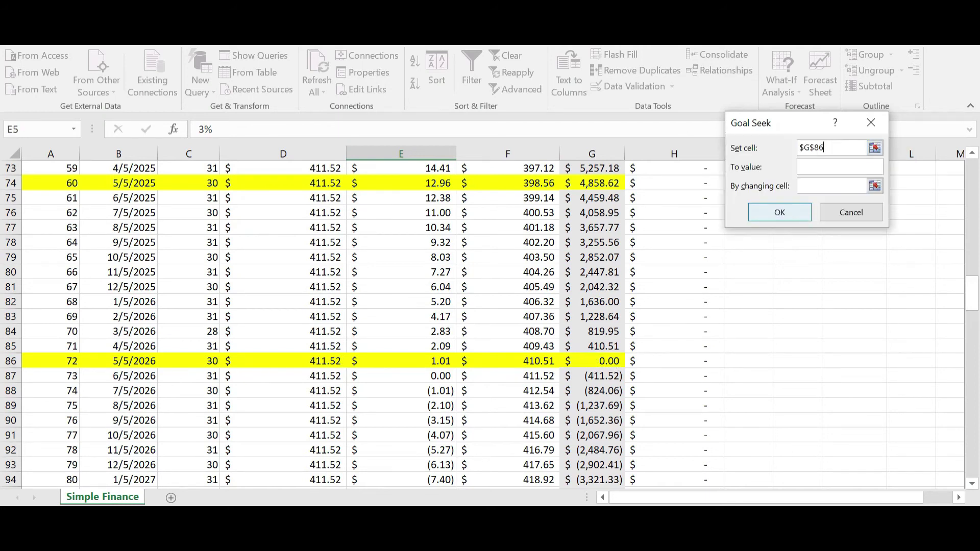
- Run Goal Seek to value 0 by changing the Payment cell E6, accept the solution, and check the Payment value
click(826, 175)
text(0)
click(875, 185)
drag(972, 294, 972, 174)
click(396, 243)
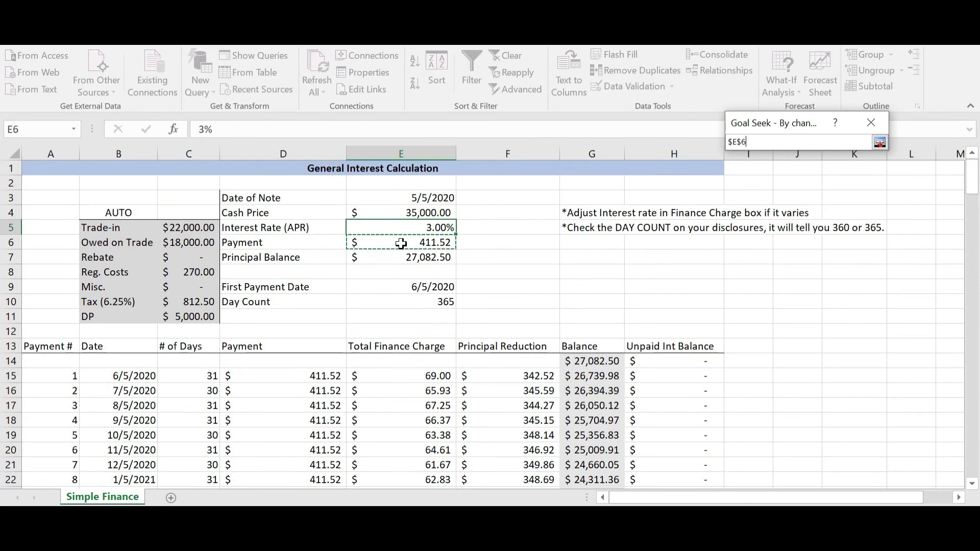
click(880, 144)
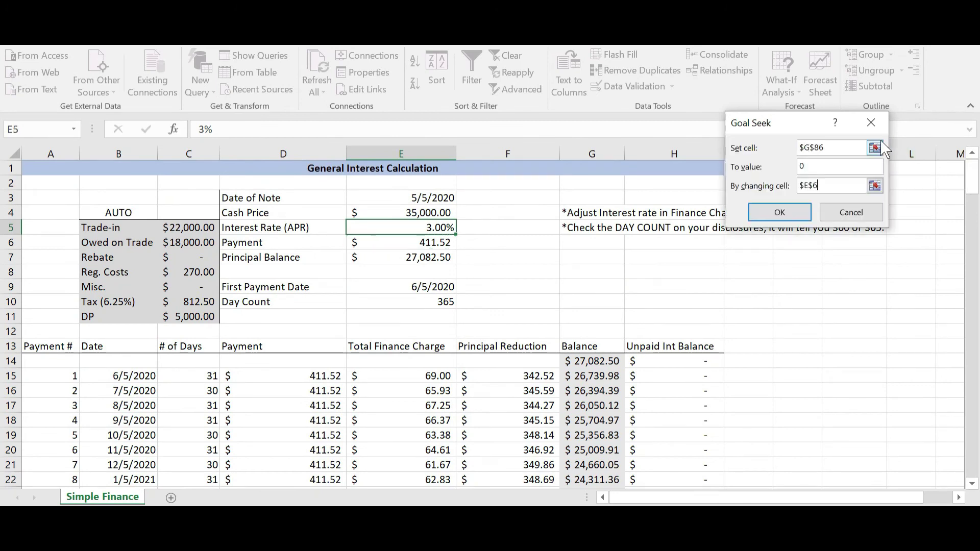
click(805, 208)
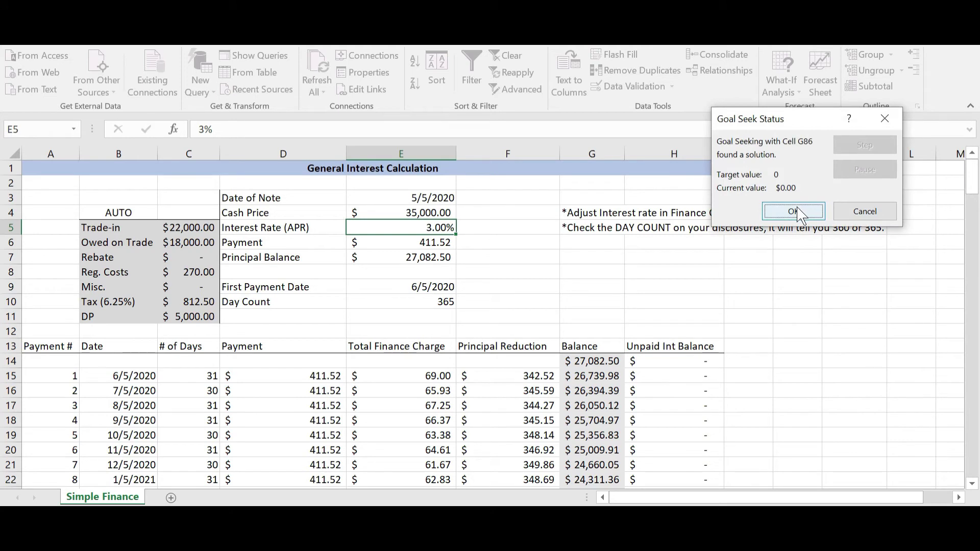
click(795, 211)
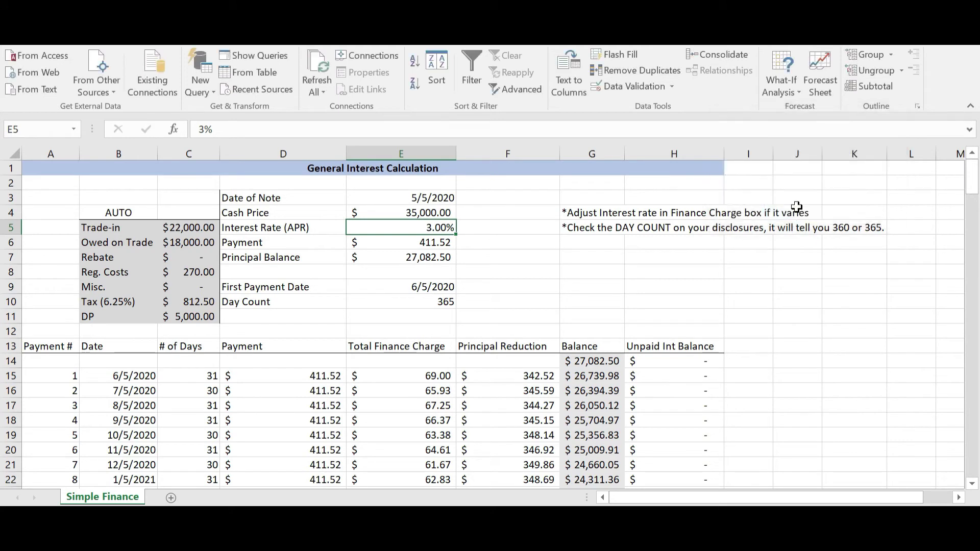
click(374, 240)
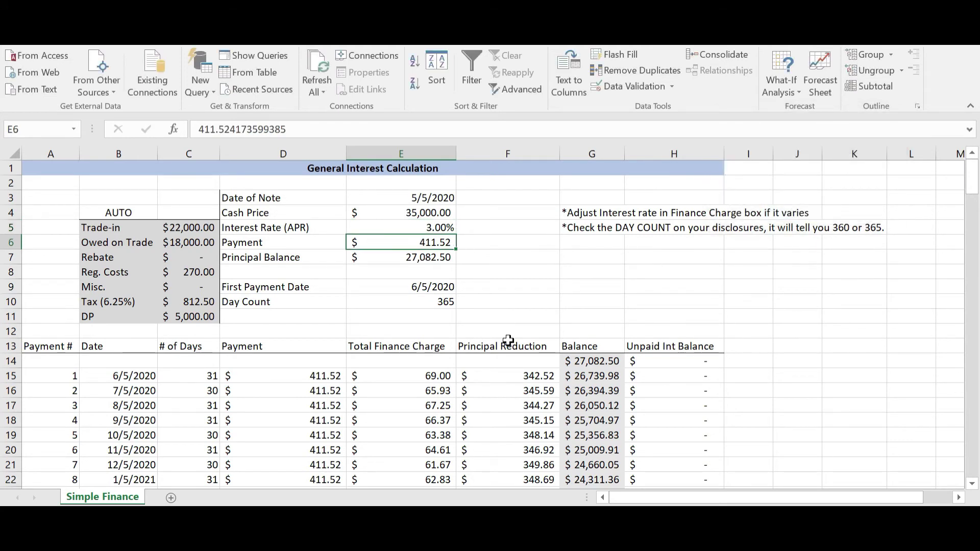
- Switch to the Autotrader Auto Loan Calculator in Chrome and enter a 3% interest rate and a price of 35000
mouse_move(480, 498)
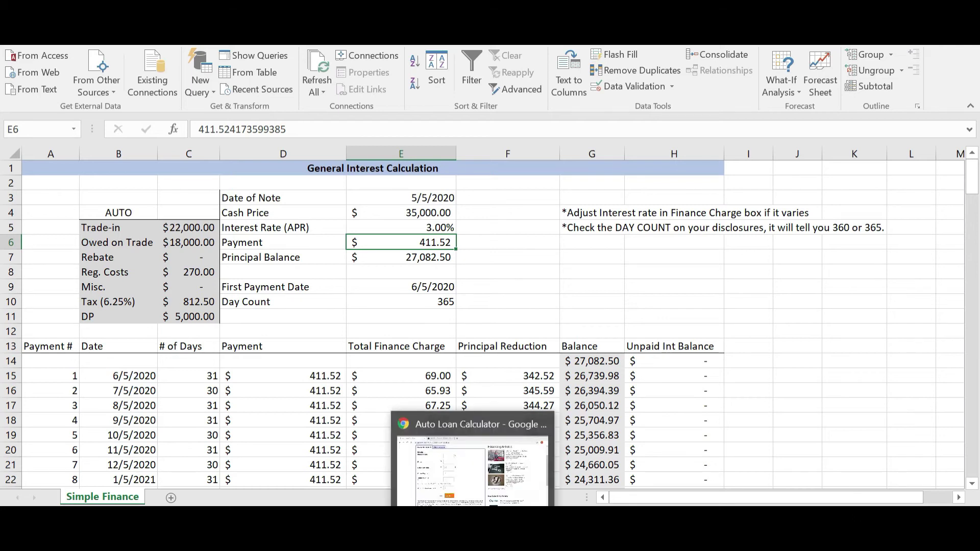
click(478, 487)
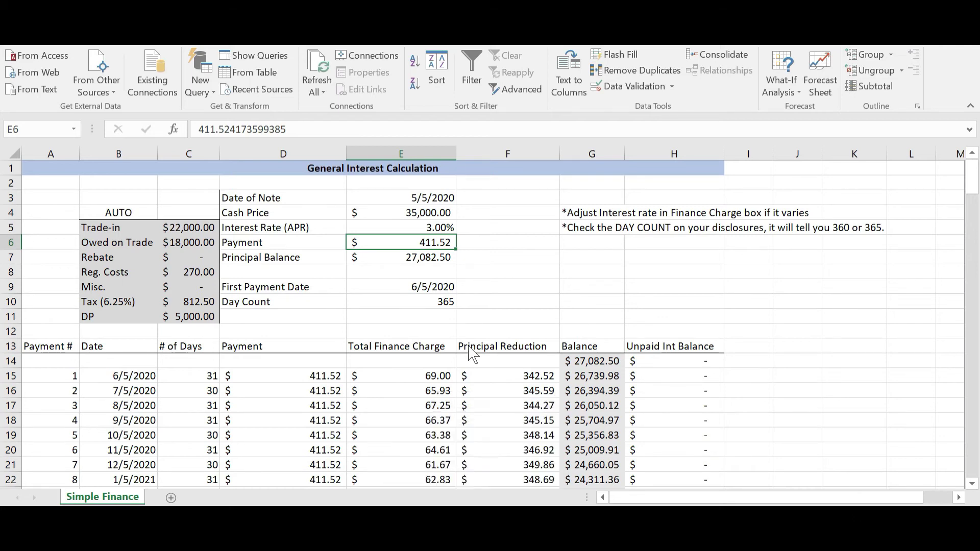
scroll(51, 240, up, 3)
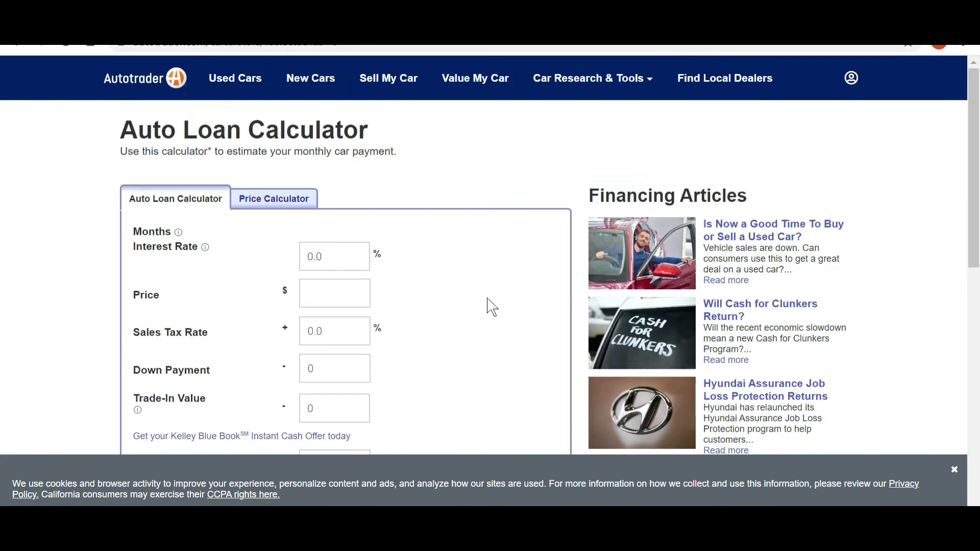
scroll(492, 306, down, 2)
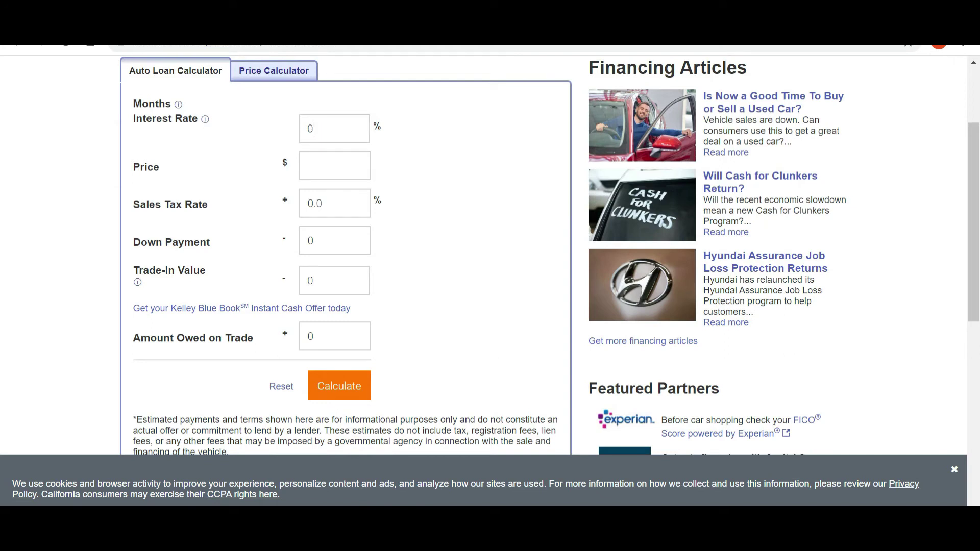
text(3)
key(Tab)
text(35000)
key(Tab)
- Enter a 6.25% sales tax rate, 5000 down payment, 22000 trade-in value and 18000 owed on trade
text(6.25)
key(Tab)
text(5000)
key(Tab)
text(22000)
key(Tab)
text(18000)
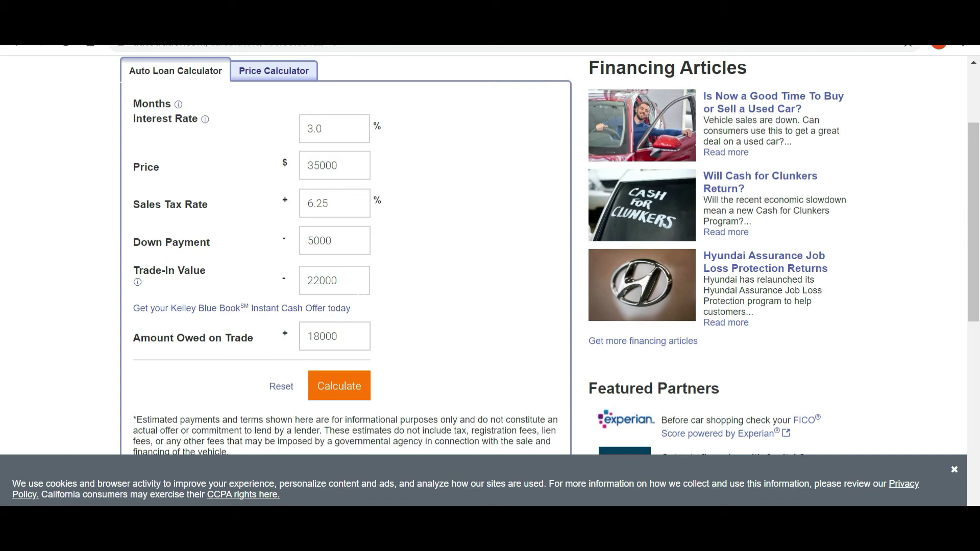
- Calculate the loan for a 72-month term and highlight the estimated monthly payment
click(361, 384)
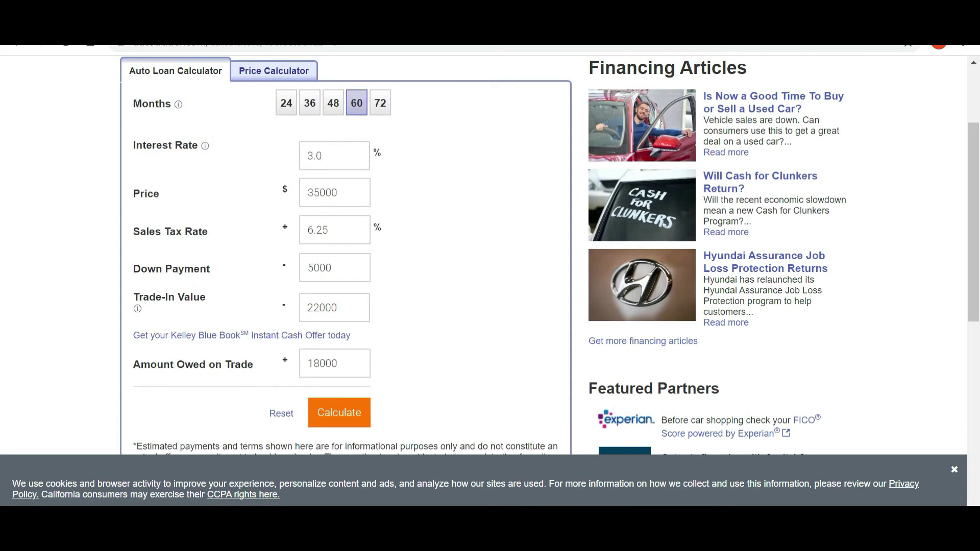
click(383, 103)
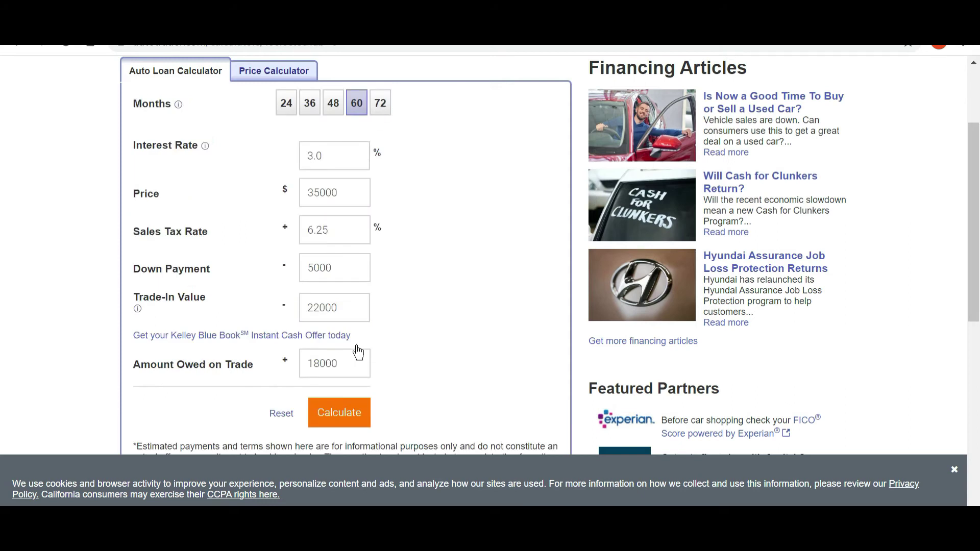
click(349, 411)
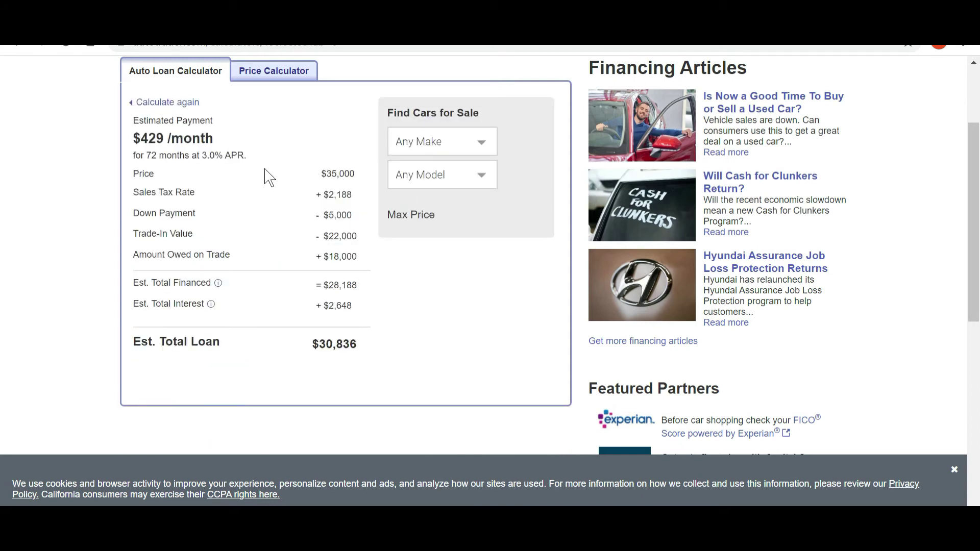
drag(134, 139, 212, 139)
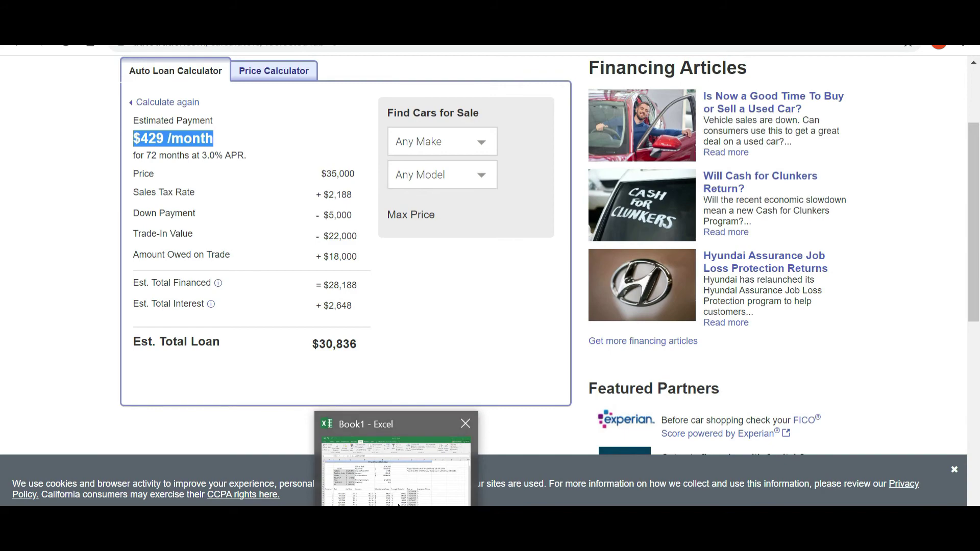
- Compare the Tax (6.25%) formula in the Excel worksheet with the sales tax amount in the Autotrader results
click(403, 502)
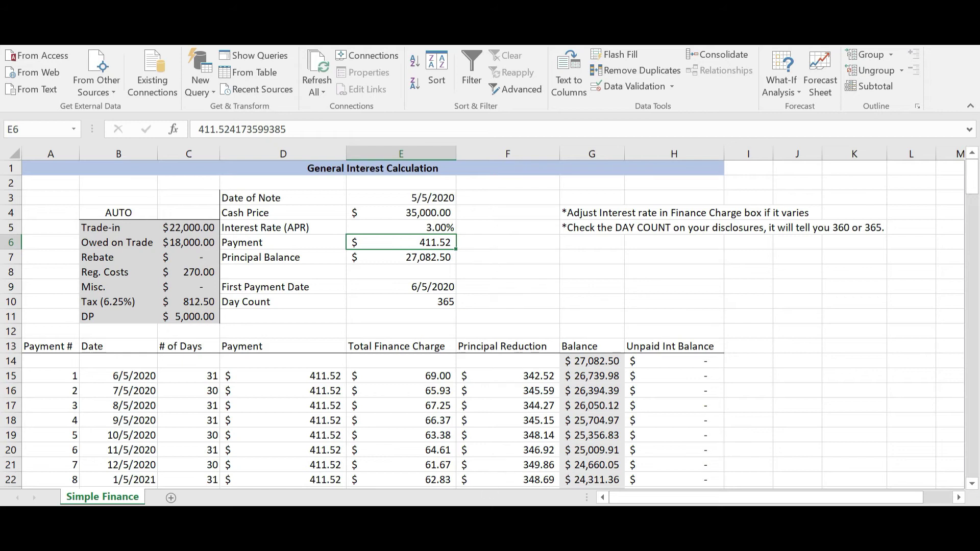
mouse_move(473, 533)
click(184, 301)
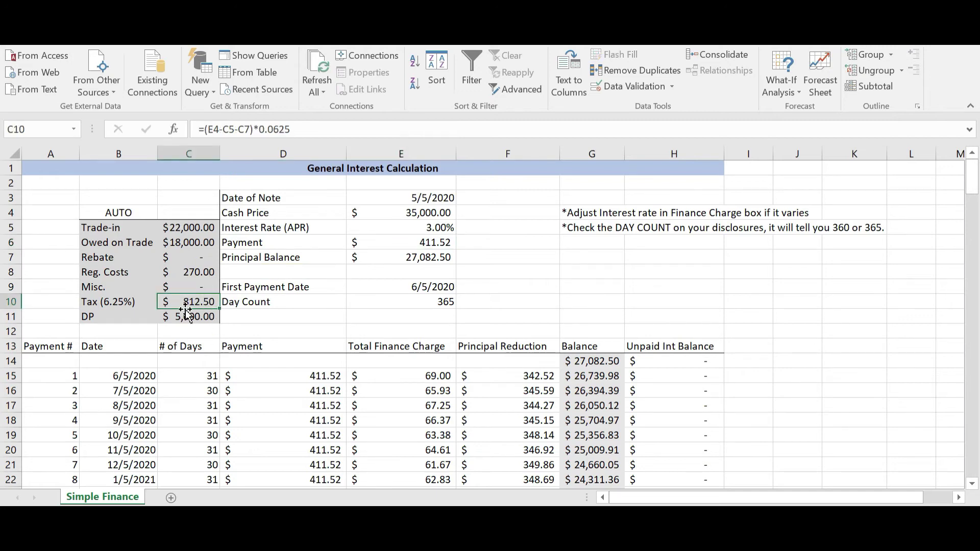
click(475, 496)
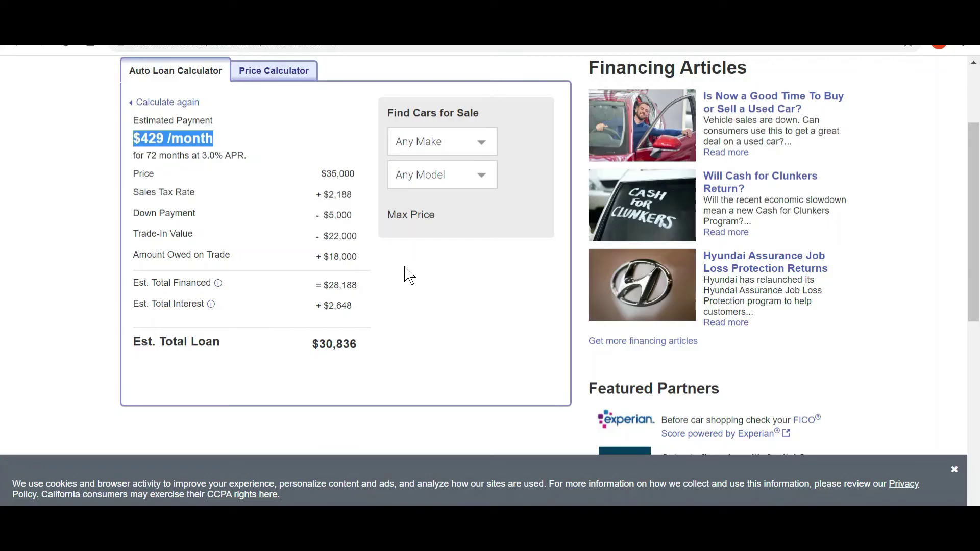
drag(324, 194, 348, 194)
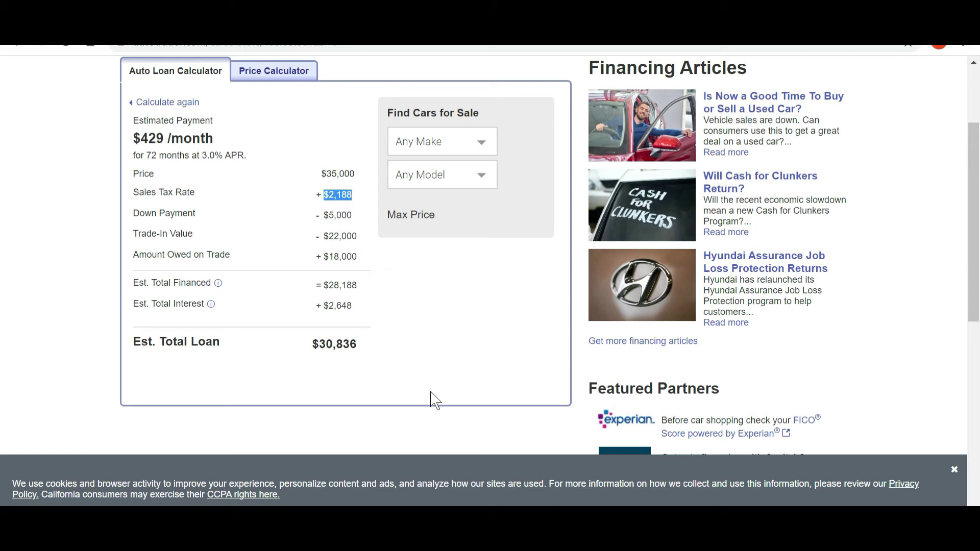
click(452, 306)
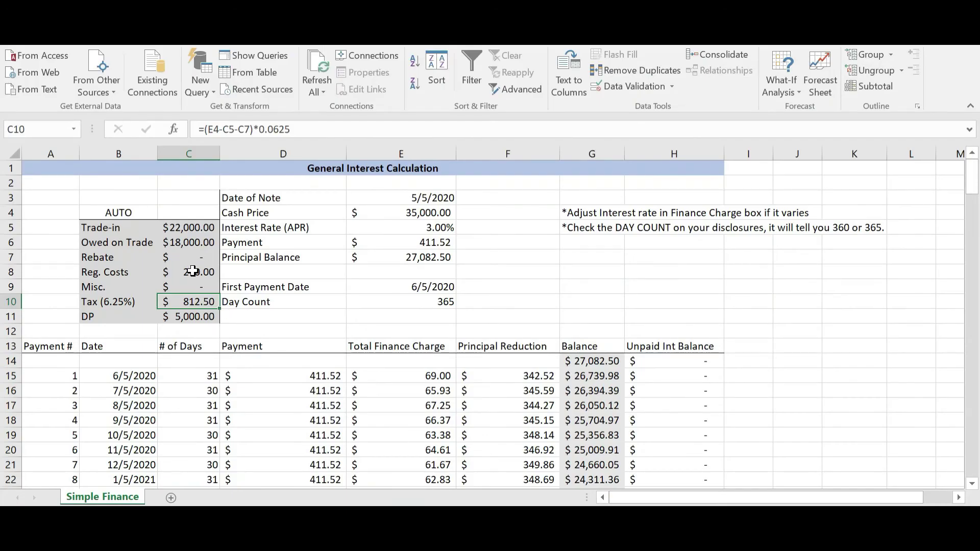
- Check the Reg. Costs formula in the Excel worksheet against the cost items in the Autotrader results in Chrome
click(192, 272)
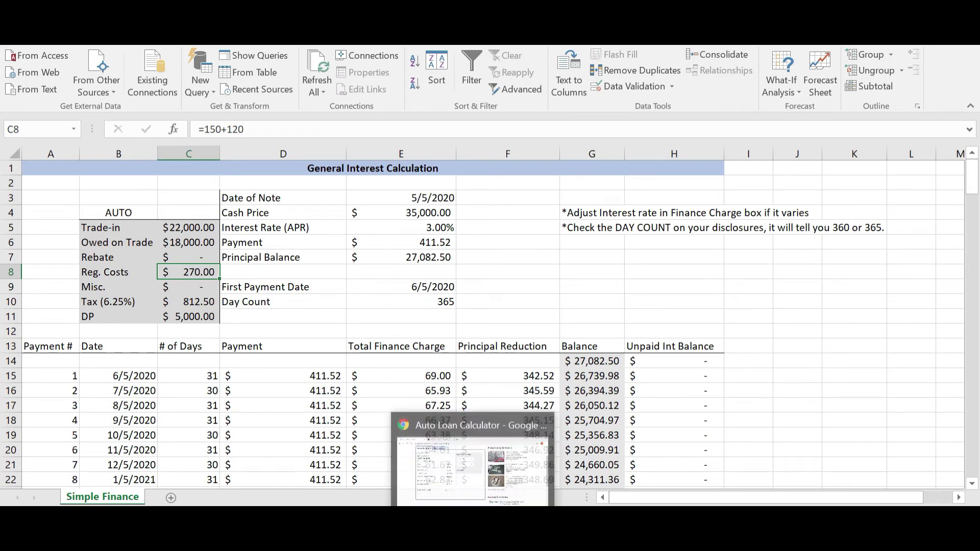
click(474, 539)
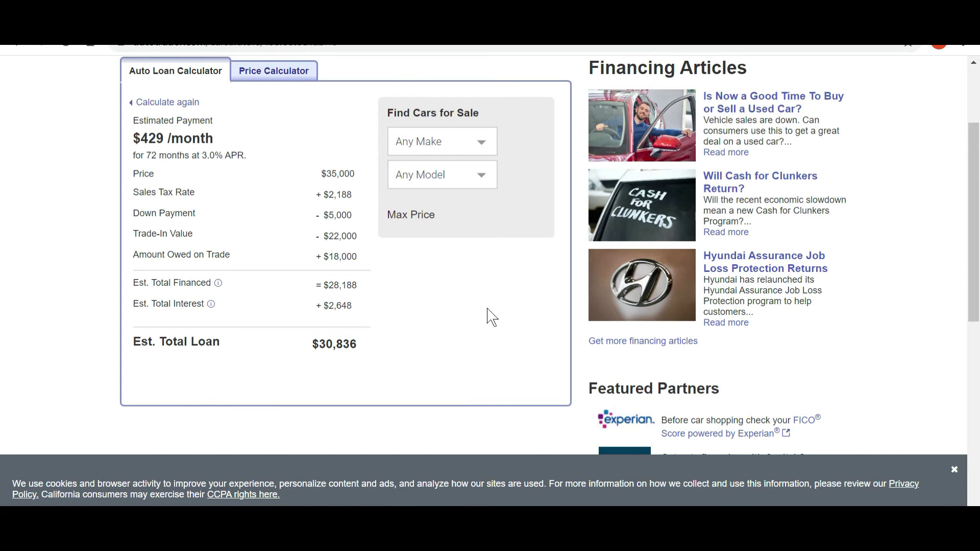
click(467, 539)
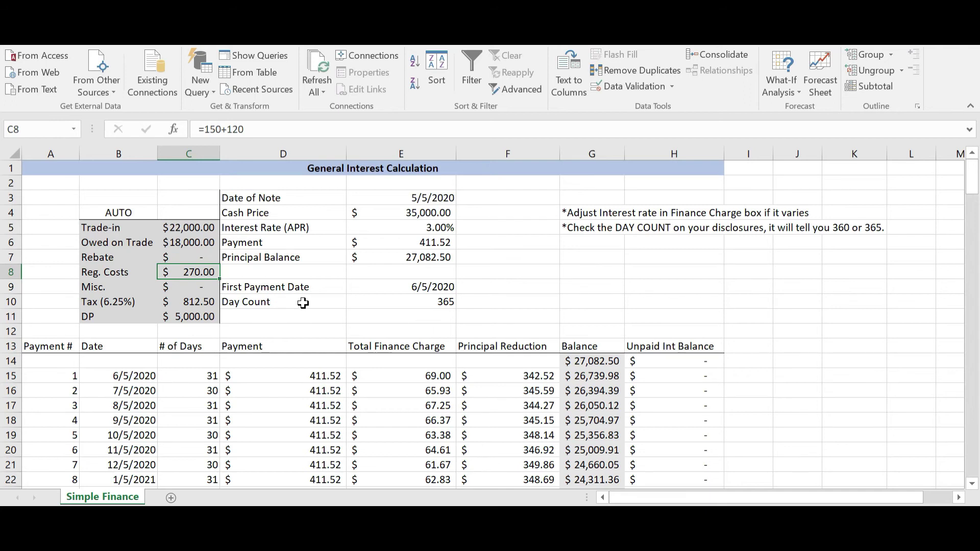
mouse_move(473, 540)
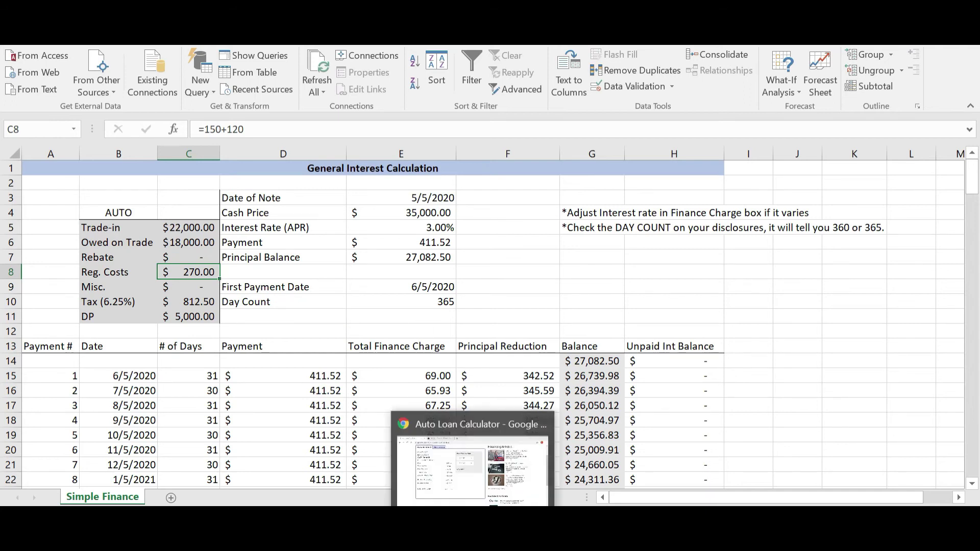
click(459, 470)
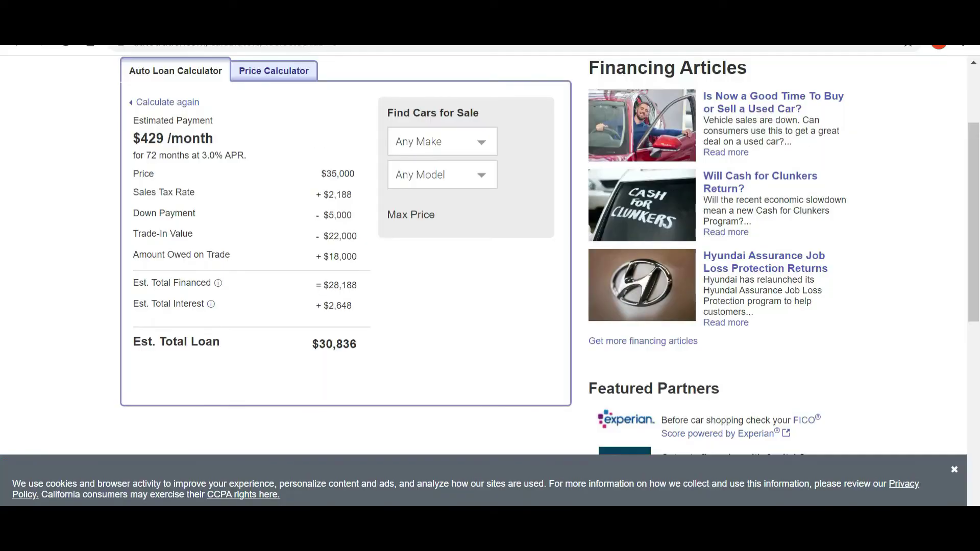
- Switch to the Cars.com Car Loan Calculator and review its vehicle price, down payment, trade-in, tax, rate and term fields
click(306, 15)
scroll(703, 360, up, 5)
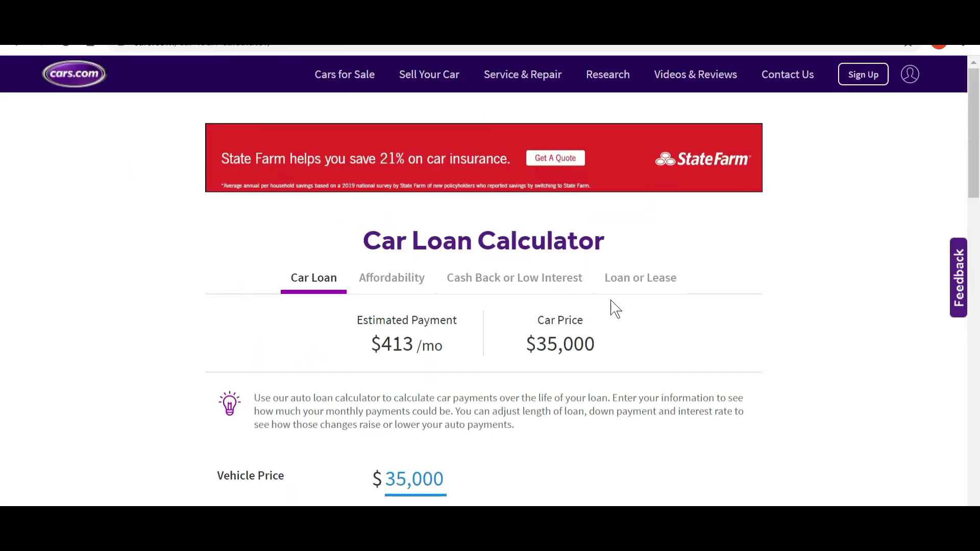
scroll(885, 347, down, 8)
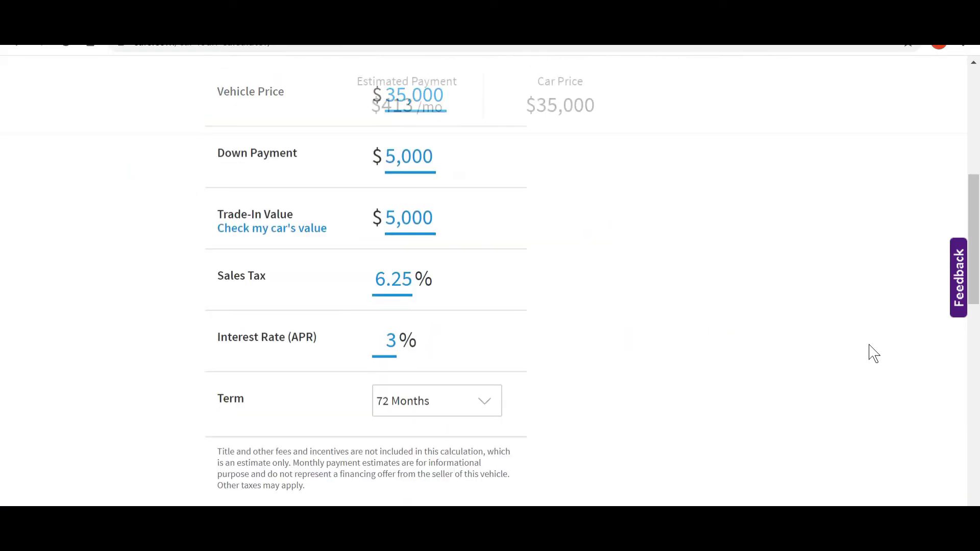
scroll(780, 329, up, 2)
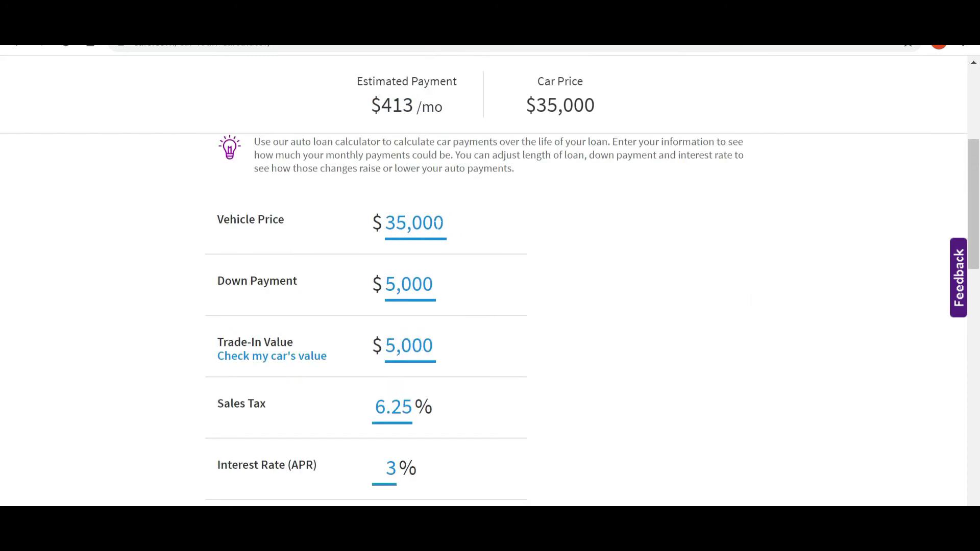
- Set the trade-in value to 22000 in the Cars.com calculator and check the estimated payment
scroll(449, 317, down, 2)
click(442, 237)
text(22000)
scroll(379, 376, down, 2)
scroll(659, 287, up, 7)
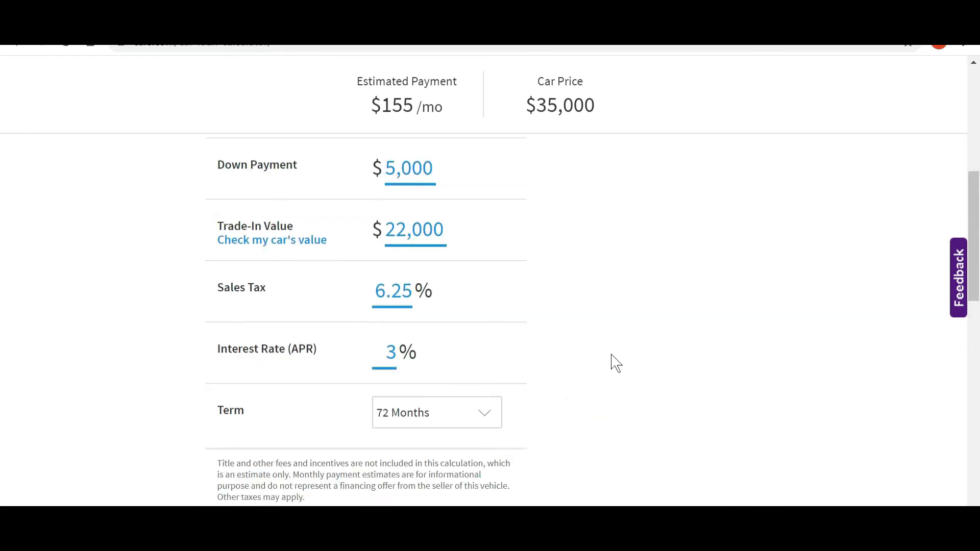
- Set the Cars.com trade-in value to 4000 and highlight the estimated monthly payment
scroll(693, 339, down, 2)
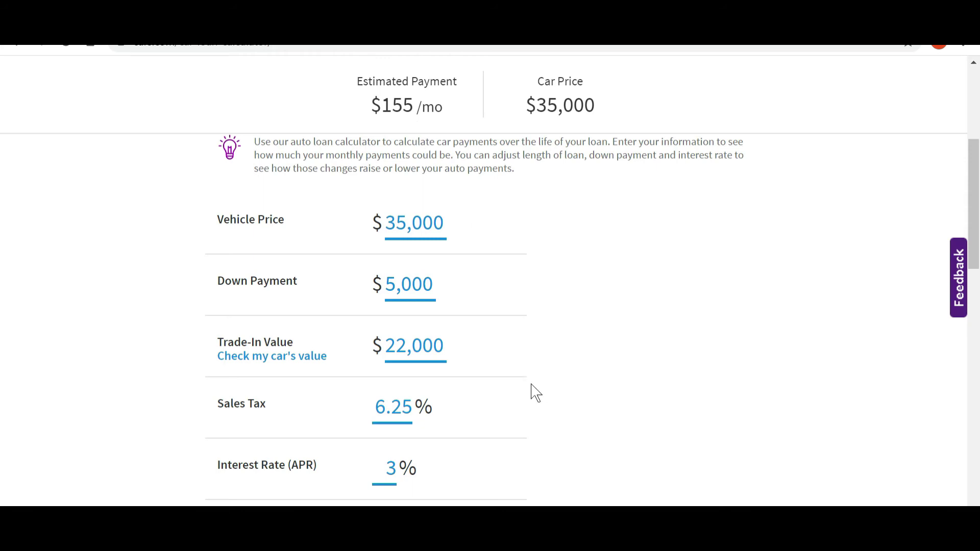
click(396, 345)
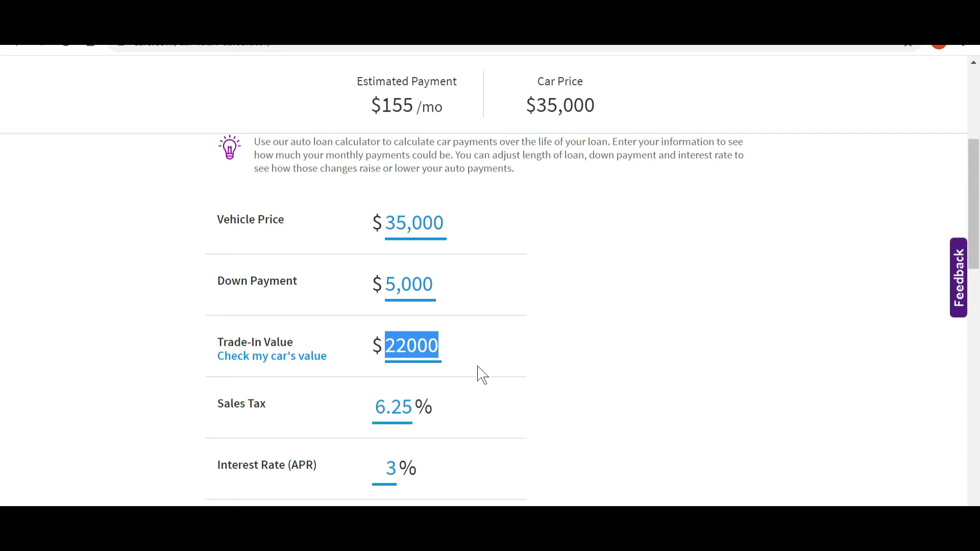
text(4,000)
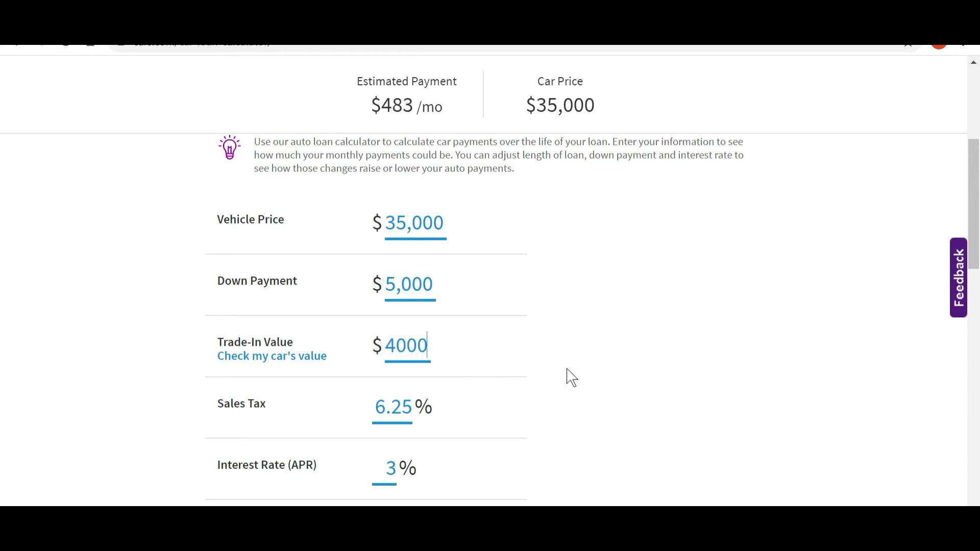
click(531, 372)
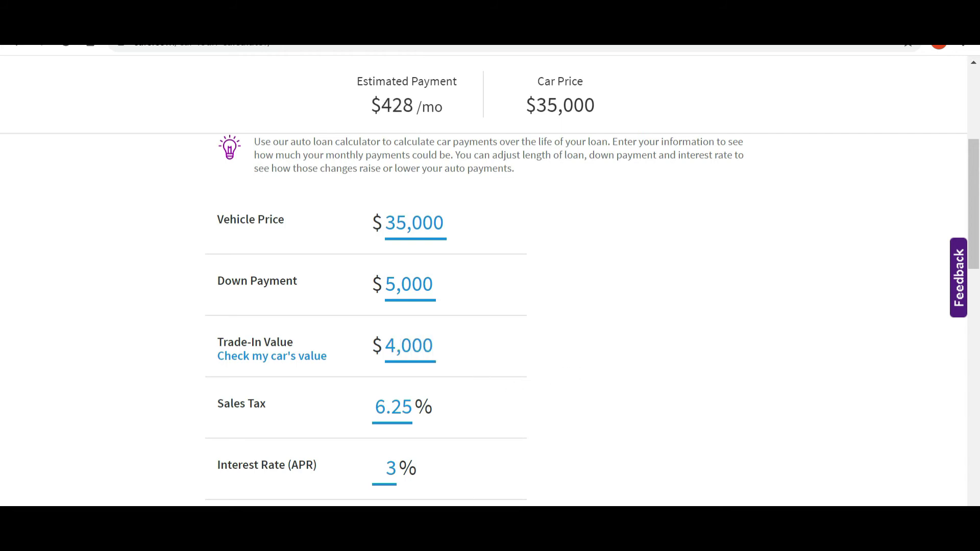
mouse_move(396, 536)
mouse_move(389, 476)
drag(371, 105, 442, 108)
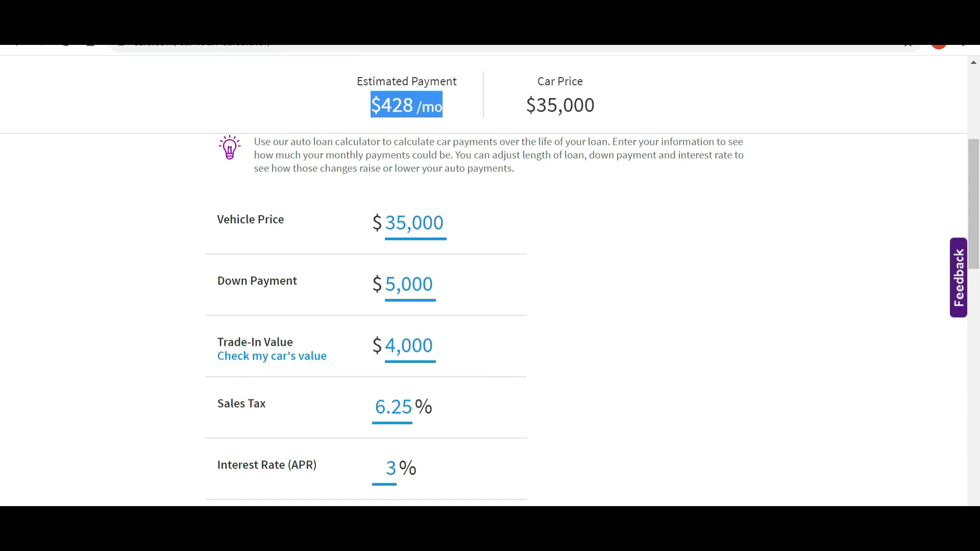
- Compare the Payment in the Excel worksheet with the estimated monthly payment on Cars.com
mouse_move(396, 536)
click(366, 459)
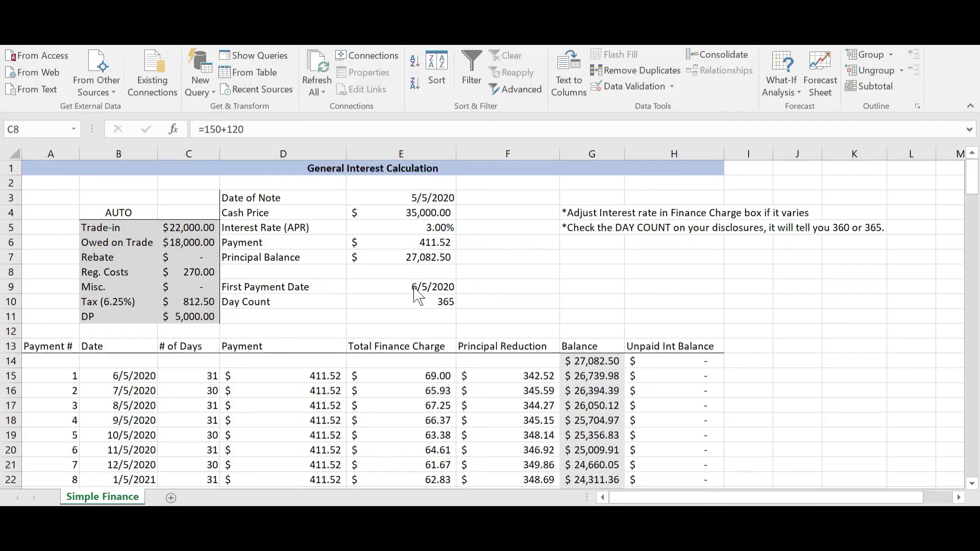
click(444, 245)
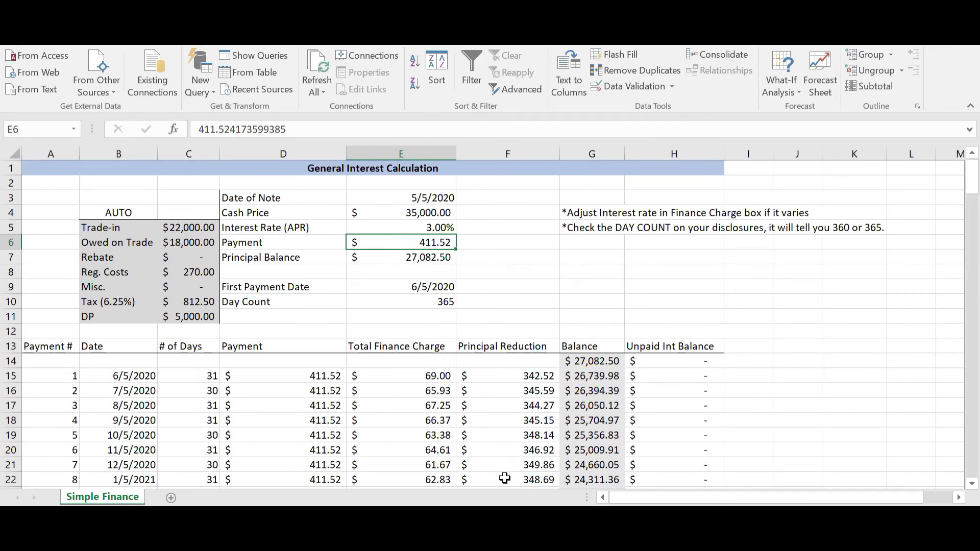
mouse_move(490, 536)
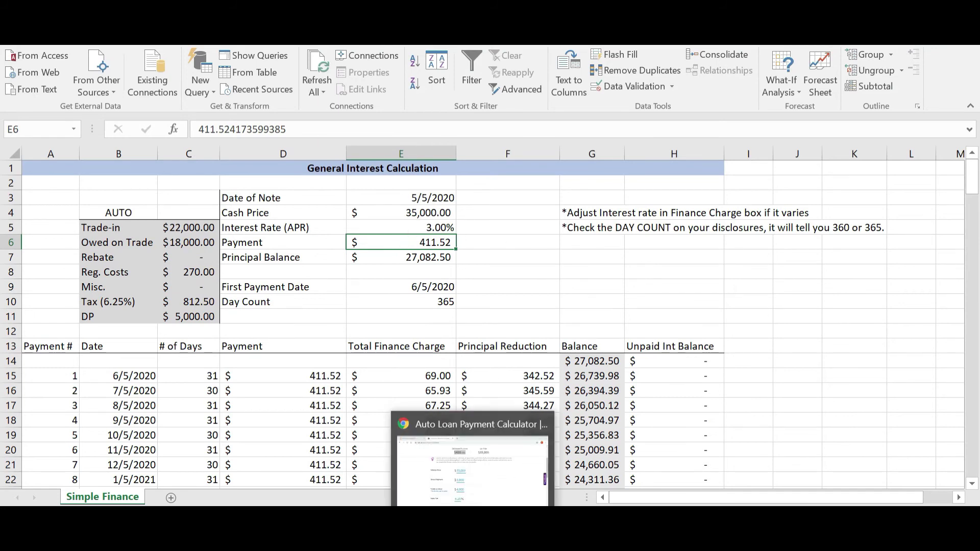
click(487, 485)
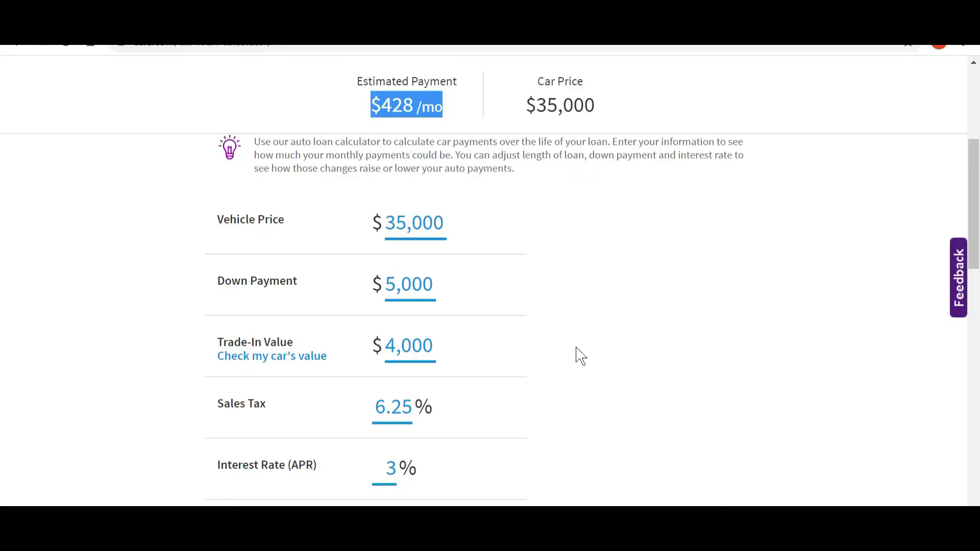
- In Autotrader's Price Calculator, calculate the maximum price for a 400 payment over 72 months with 6.25% sales tax, and highlight the estimated price
scroll(246, 369, down, 2)
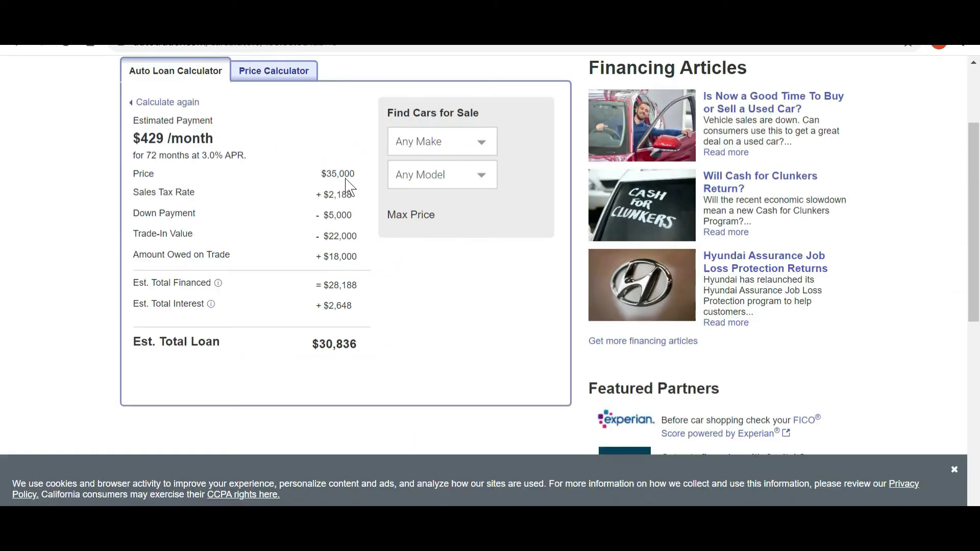
click(275, 78)
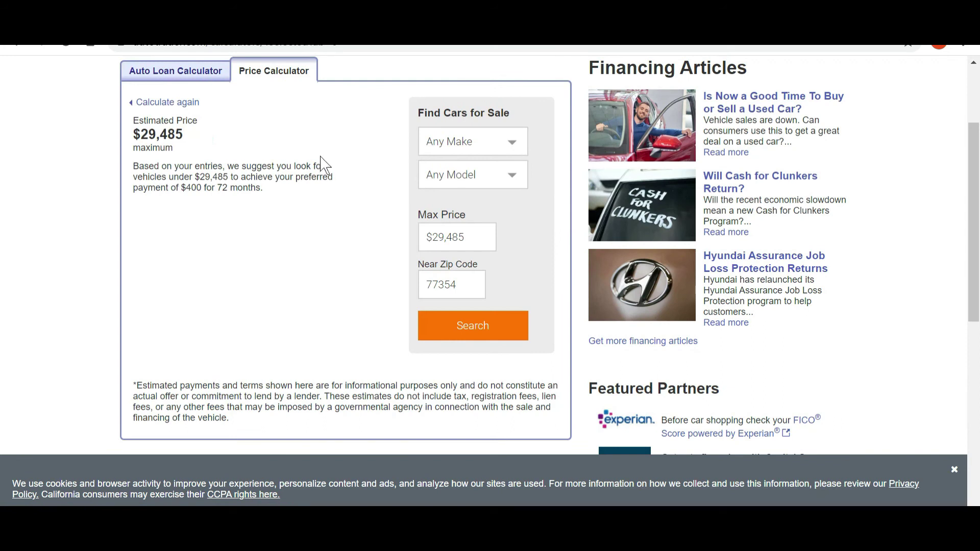
click(187, 105)
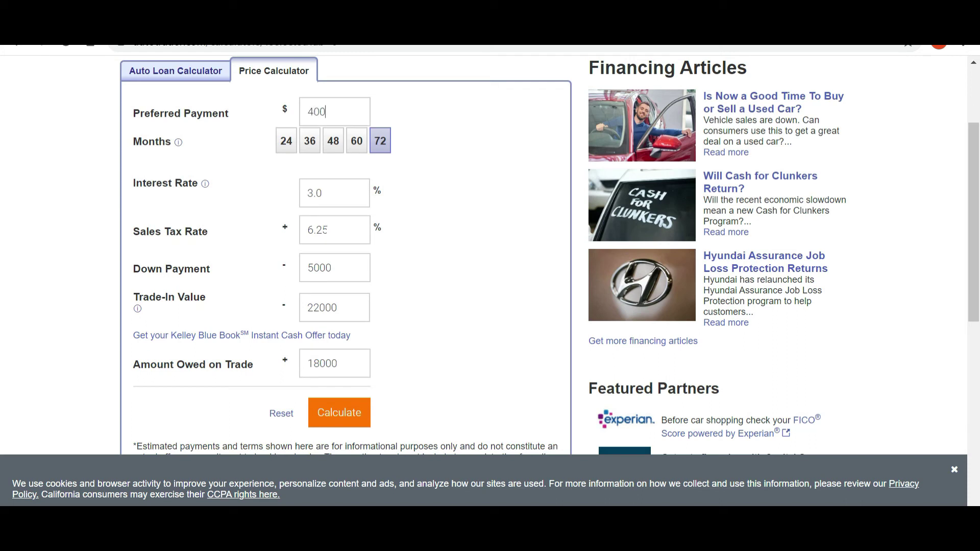
click(335, 231)
click(346, 415)
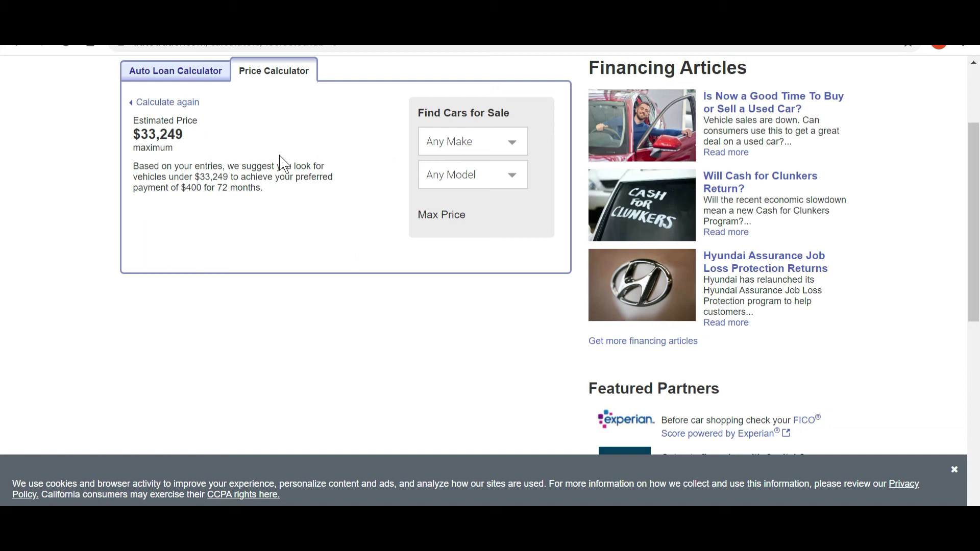
drag(191, 138, 132, 149)
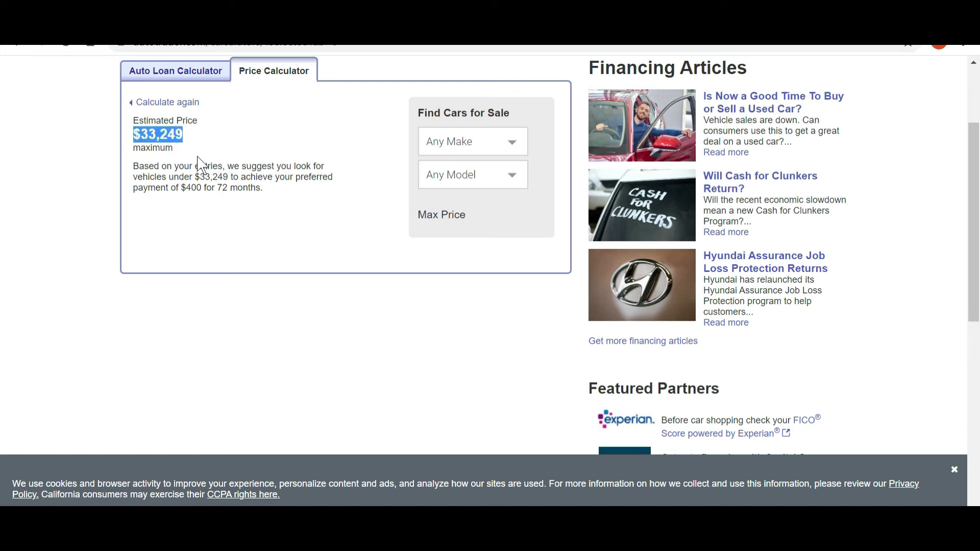
click(357, 254)
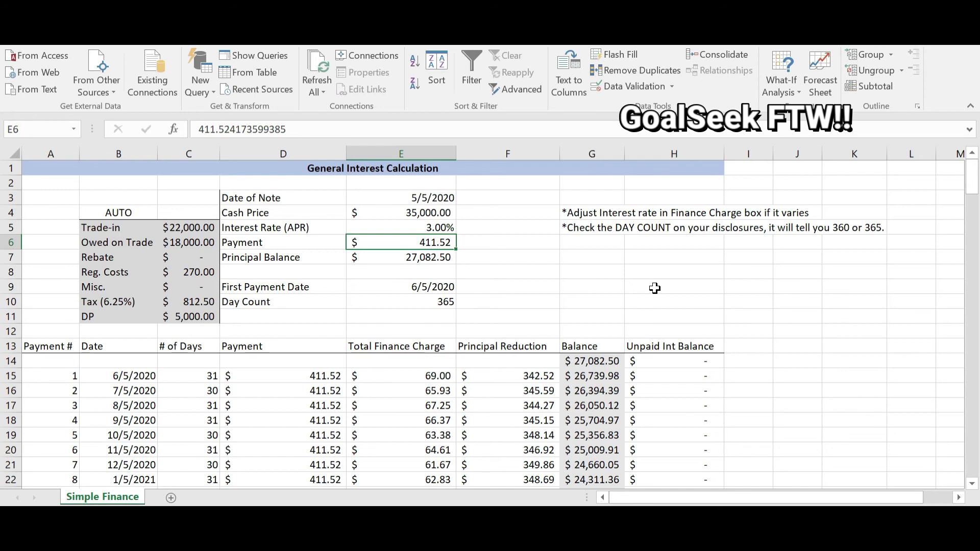
- Back in the Excel worksheet, set the Payment to 400 and start Goal Seek with payment 72's balance, G86, as the set cell
text(400)
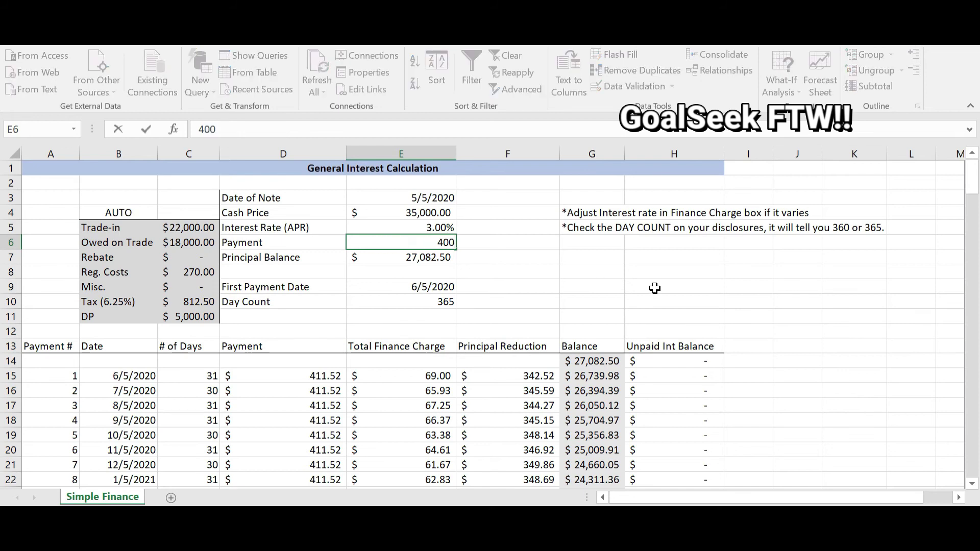
key(Return)
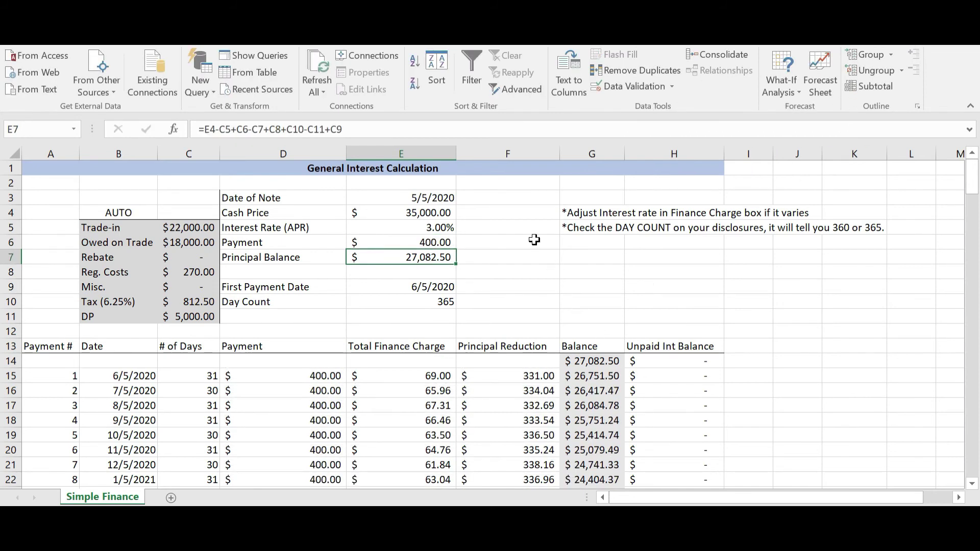
click(789, 84)
click(802, 128)
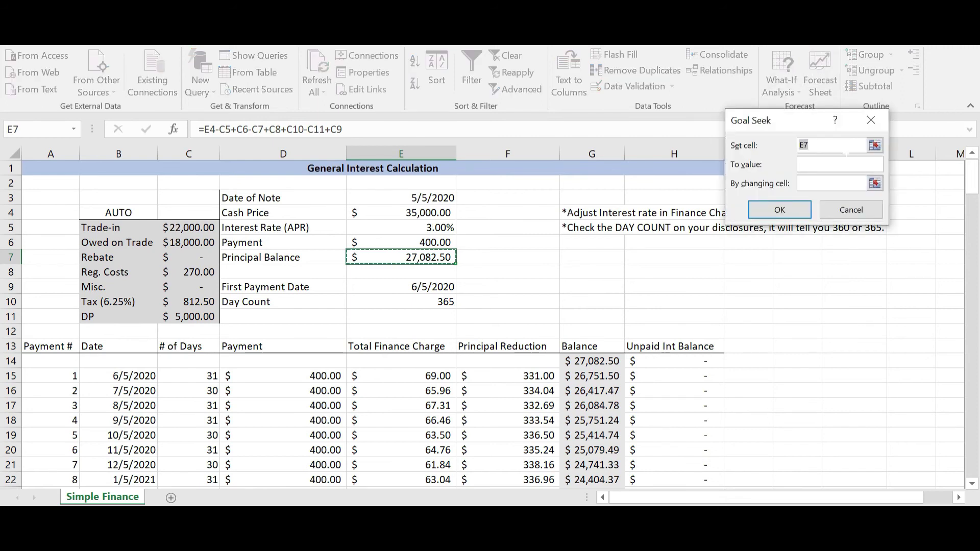
click(875, 147)
click(416, 213)
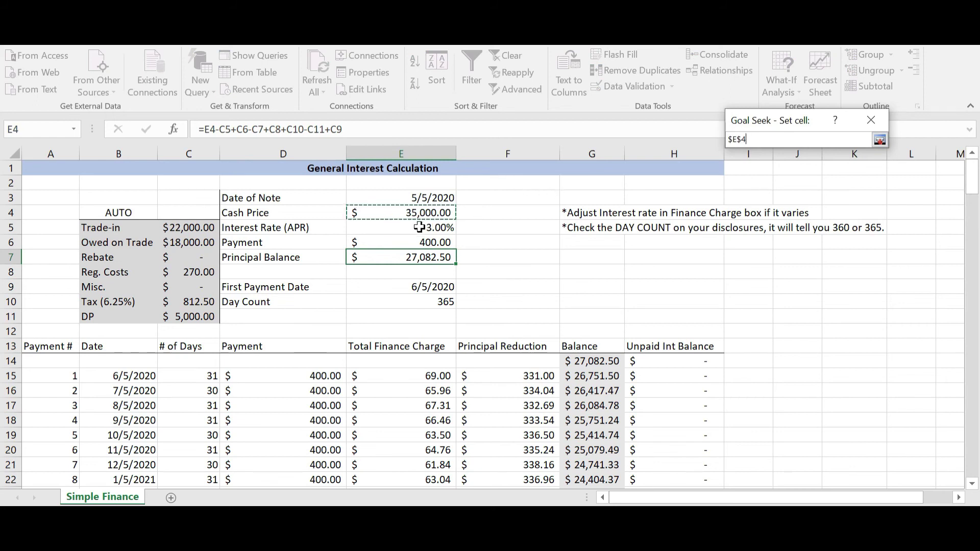
drag(970, 181, 965, 313)
click(594, 260)
click(880, 139)
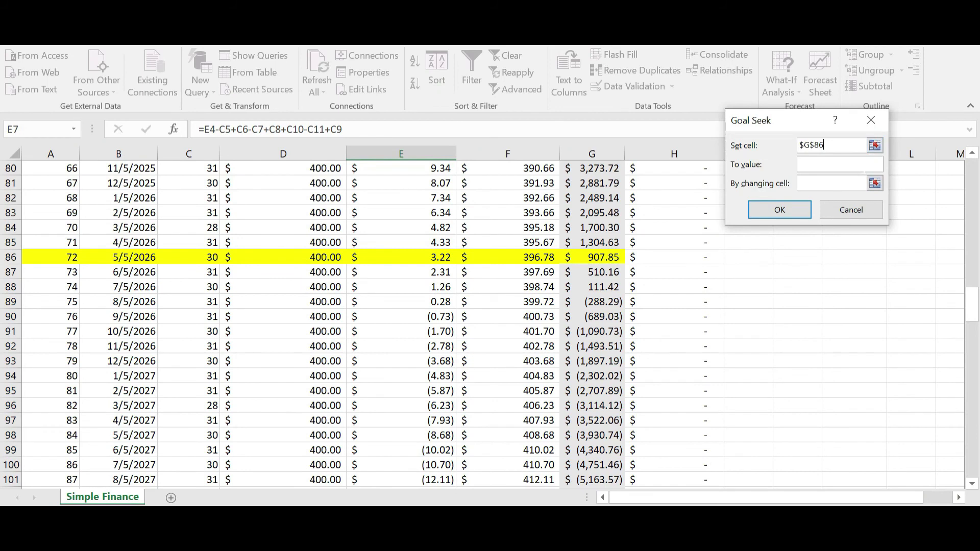
- Run Goal Seek to a target value of 0 by changing the Cash Price in E4, keep the solution and select that cell
click(874, 184)
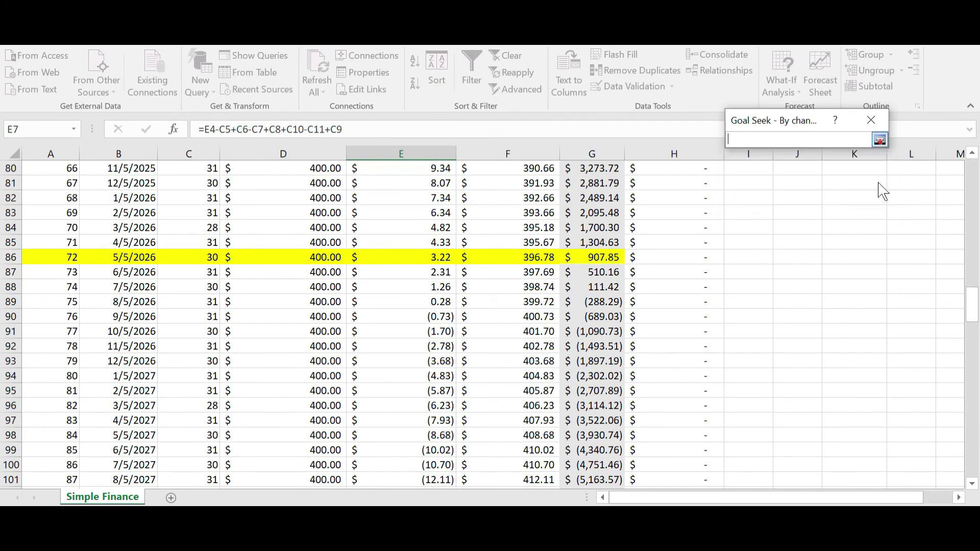
drag(972, 305, 973, 162)
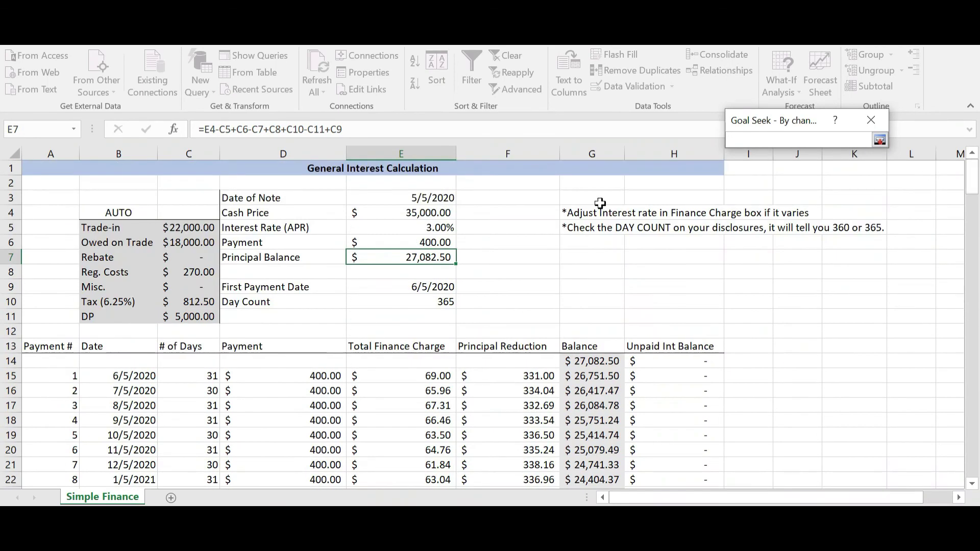
click(432, 218)
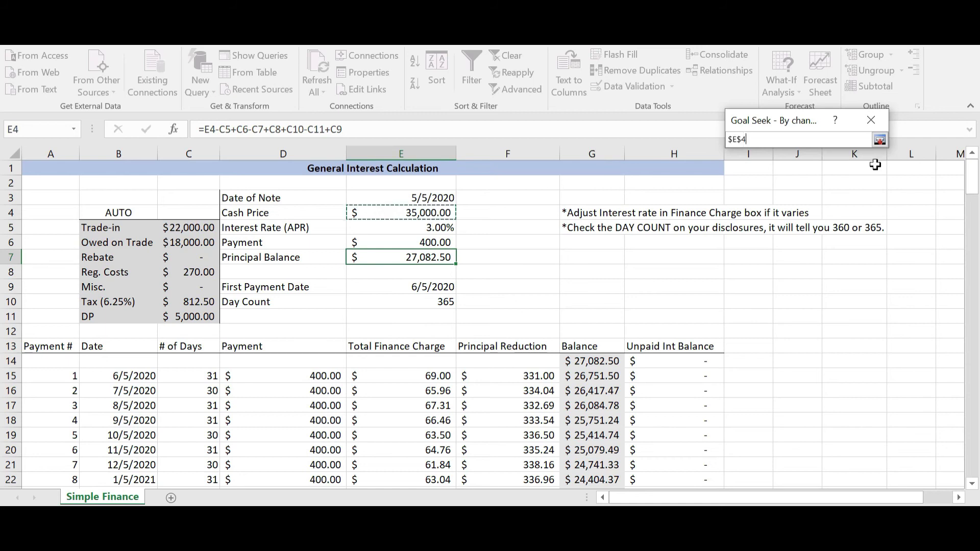
click(878, 140)
click(805, 210)
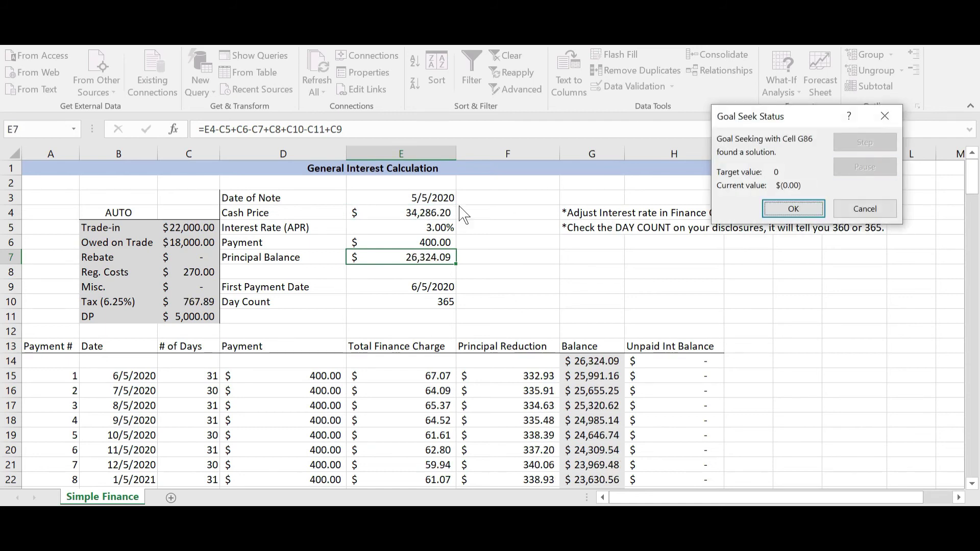
click(851, 206)
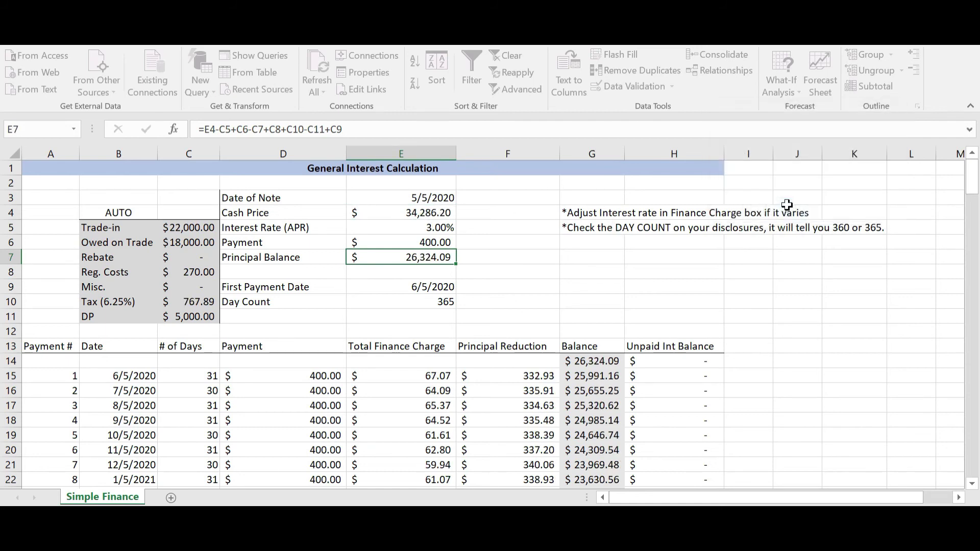
click(359, 214)
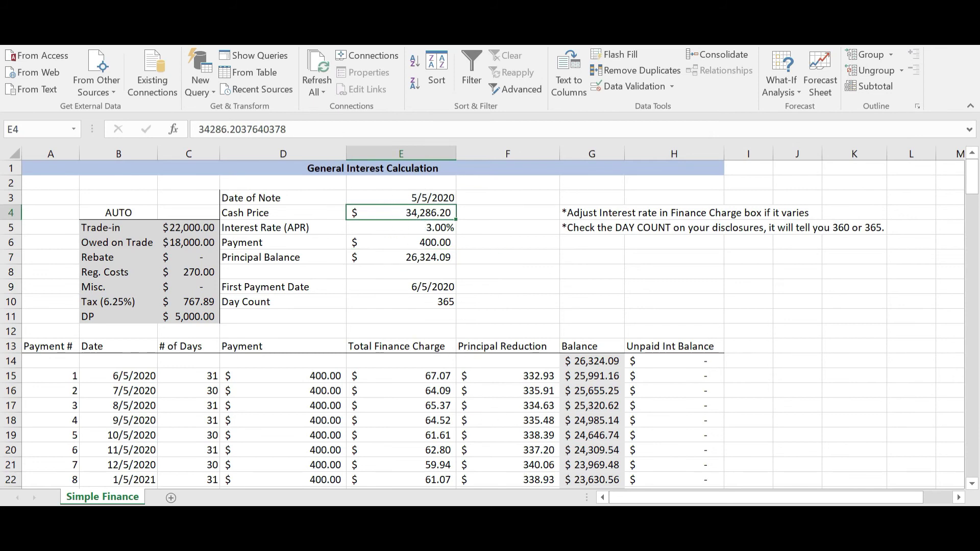
- Compare the Cash Price in the Excel worksheet with Autotrader's estimated maximum price
click(408, 530)
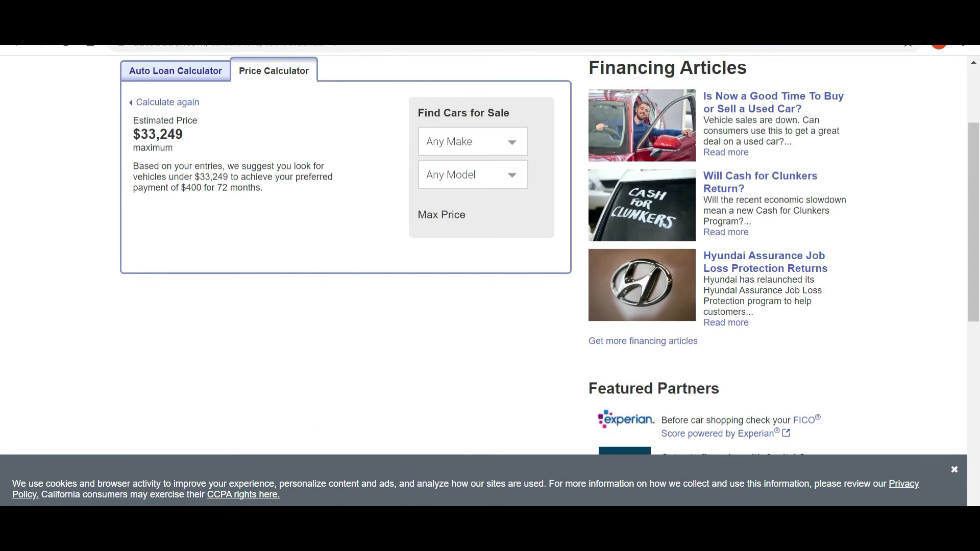
click(418, 531)
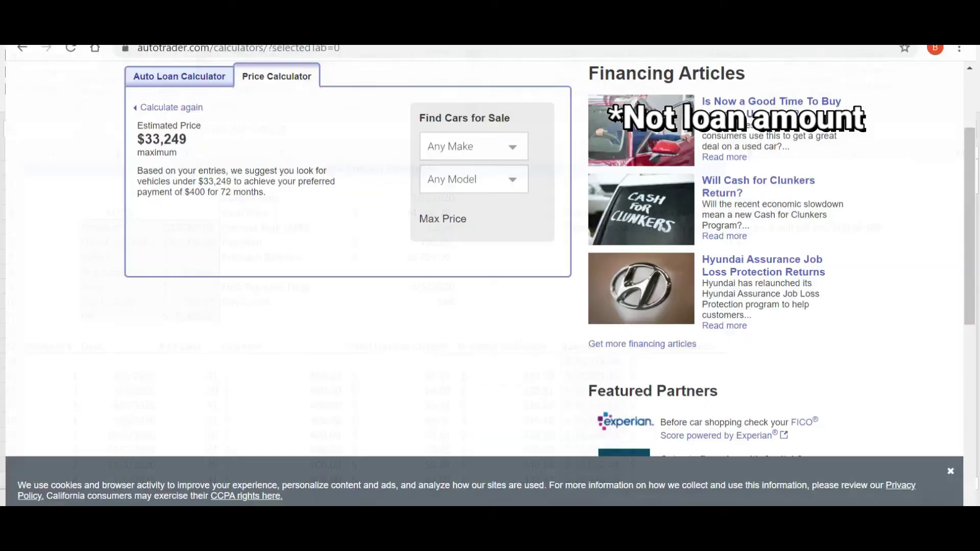
scroll(335, 341, up, 1)
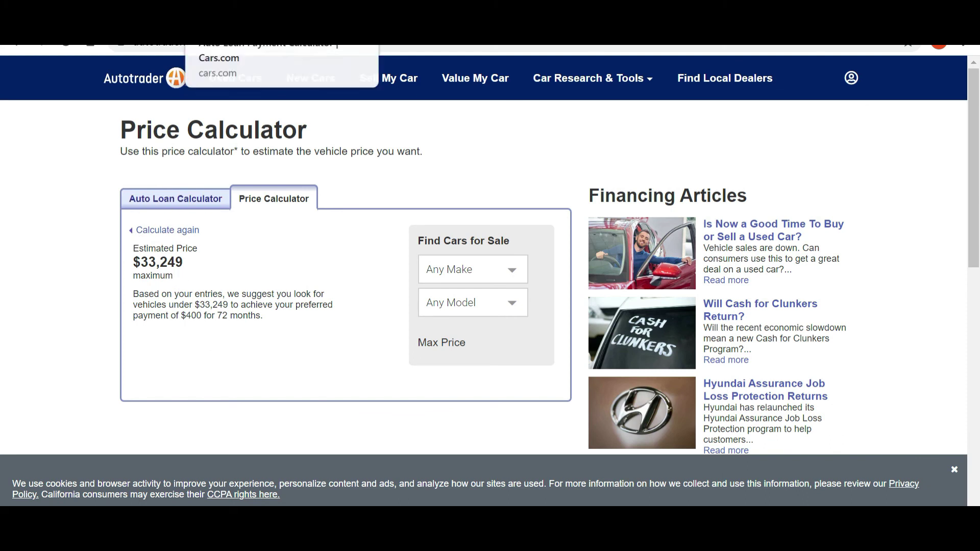
- Switch to the Affordability calculator on Cars.com and set the Monthly Payment to 400
click(250, 23)
scroll(515, 304, up, 6)
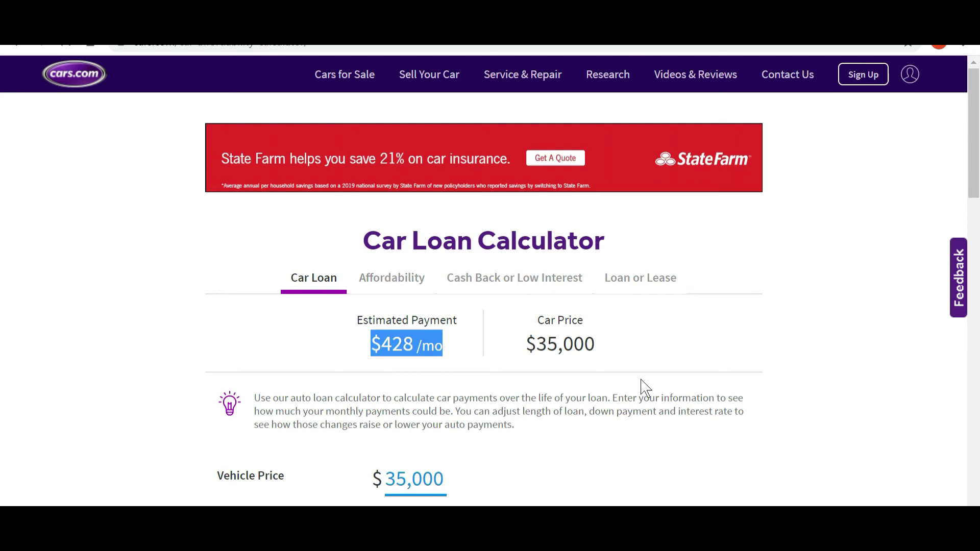
scroll(648, 338, down, 2)
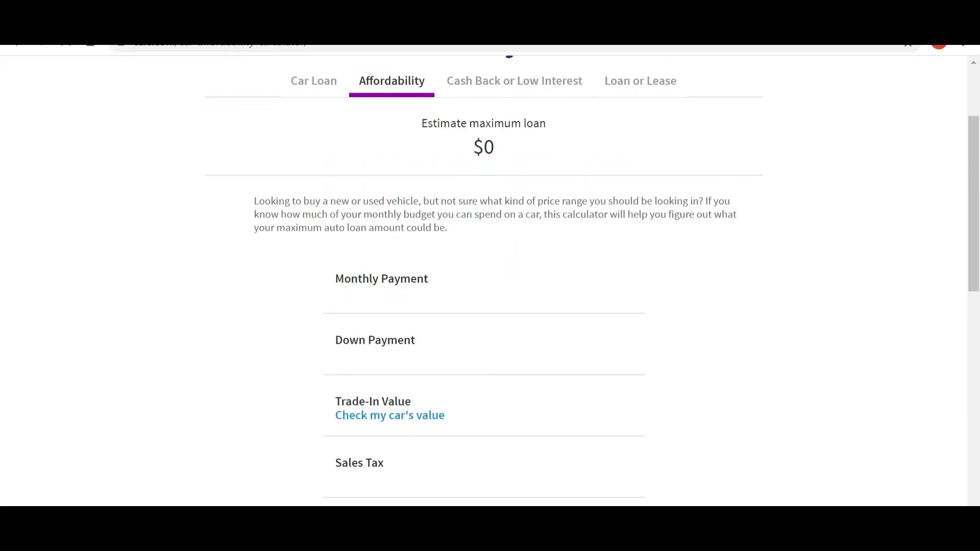
scroll(483, 275, down, 2)
click(534, 155)
key(BackSpace)
key(BackSpace)
text(00)
- Set the Trade-In Value in the Affordability calculator to 22000
key(Tab)
key(Tab)
key(Tab)
key(BackSpace)
key(BackSpace)
key(BackSpace)
key(BackSpace)
text(22000)
key(Tab)
- Set the Interest Rate (APR) in the Affordability calculator to 3%
click(528, 399)
key(BackSpace)
key(BackSpace)
key(BackSpace)
text(3)
scroll(528, 399, down, 4)
key(Left)
key(BackSpace)
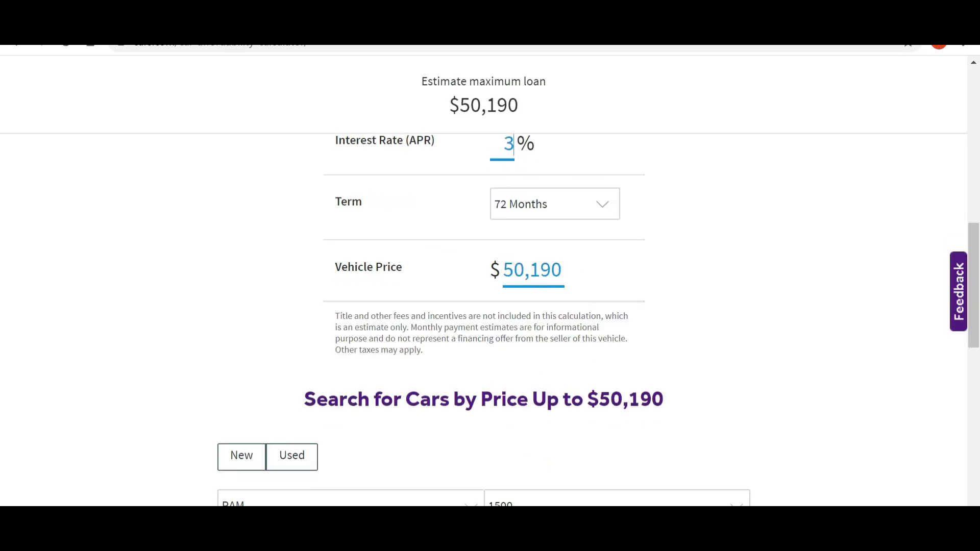
- Review the Affordability entries and replace the Trade-In Value with 4000
scroll(708, 372, up, 6)
scroll(727, 372, down, 2)
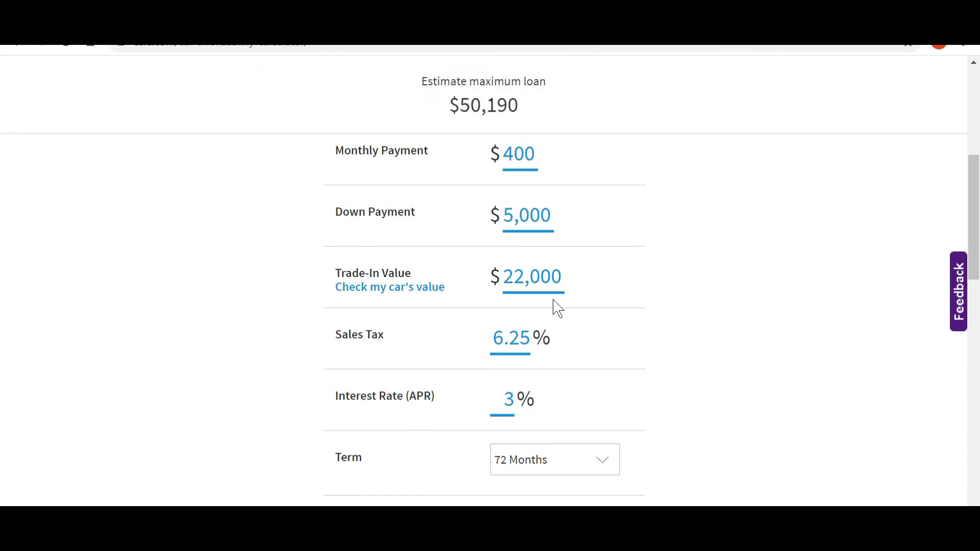
scroll(643, 356, down, 2)
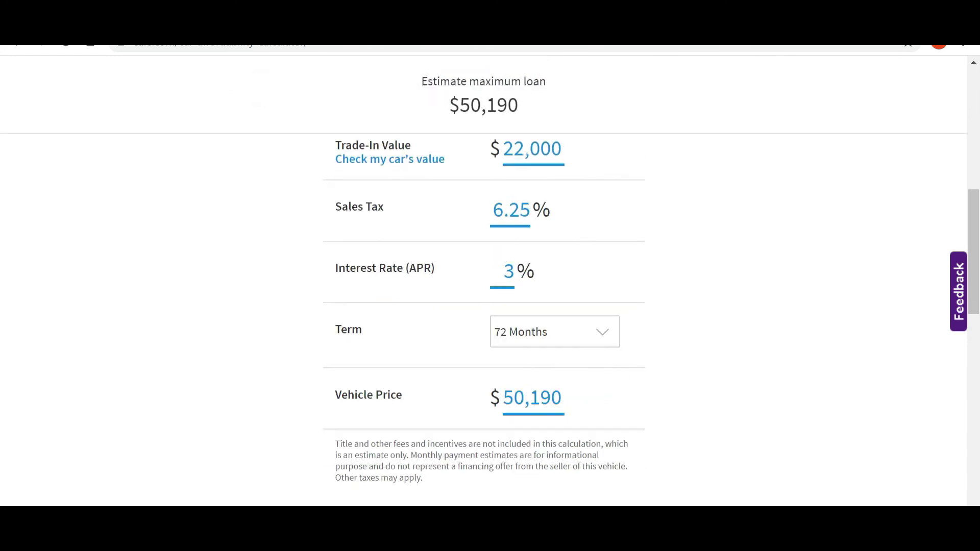
click(527, 150)
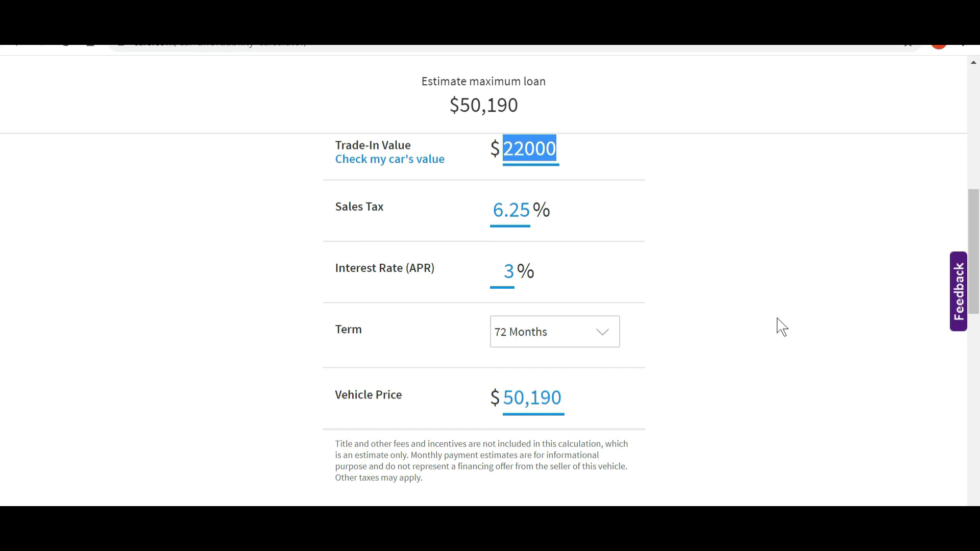
text(4,)
text(000)
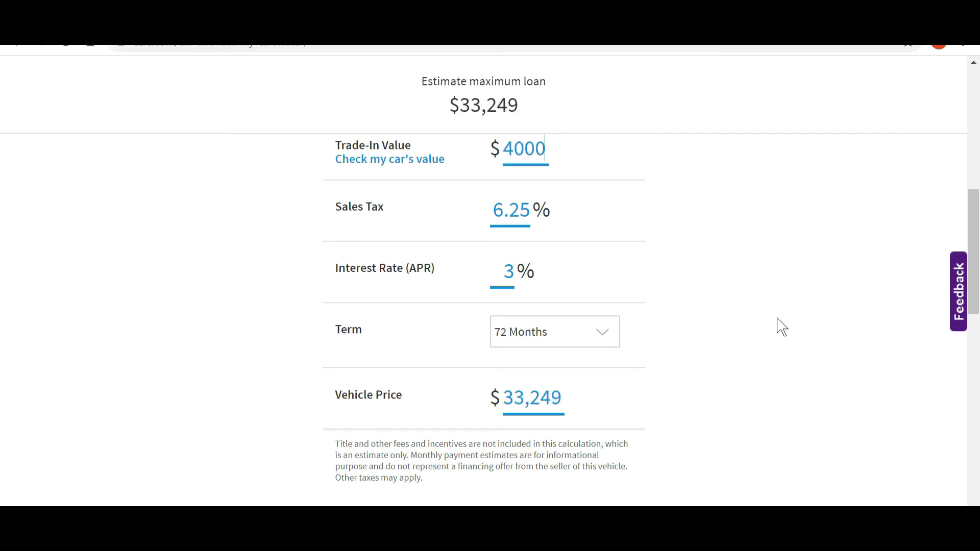
click(774, 341)
- Compare the estimated maximum loan on Cars.com with the estimated price on Autotrader, highlighting both figures
scroll(774, 341, down, 5)
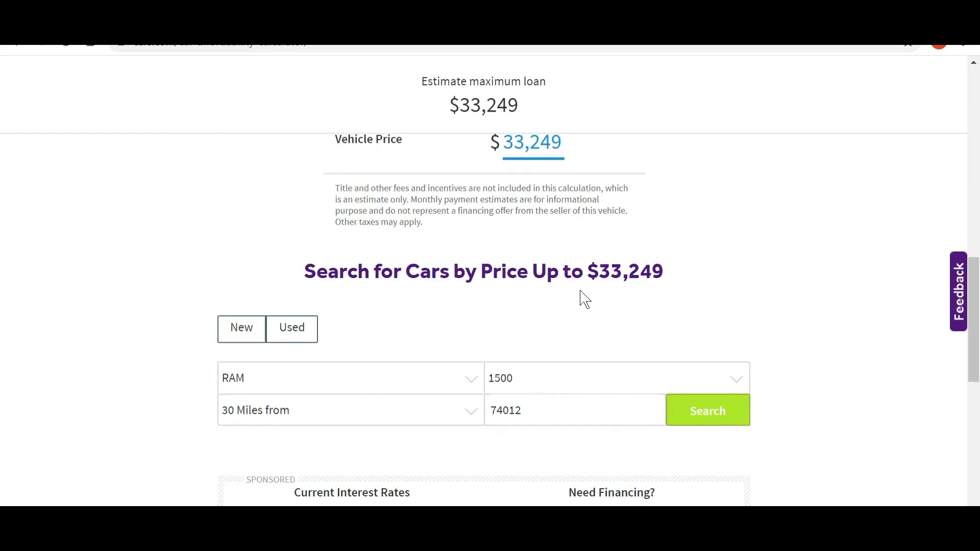
scroll(632, 322, up, 8)
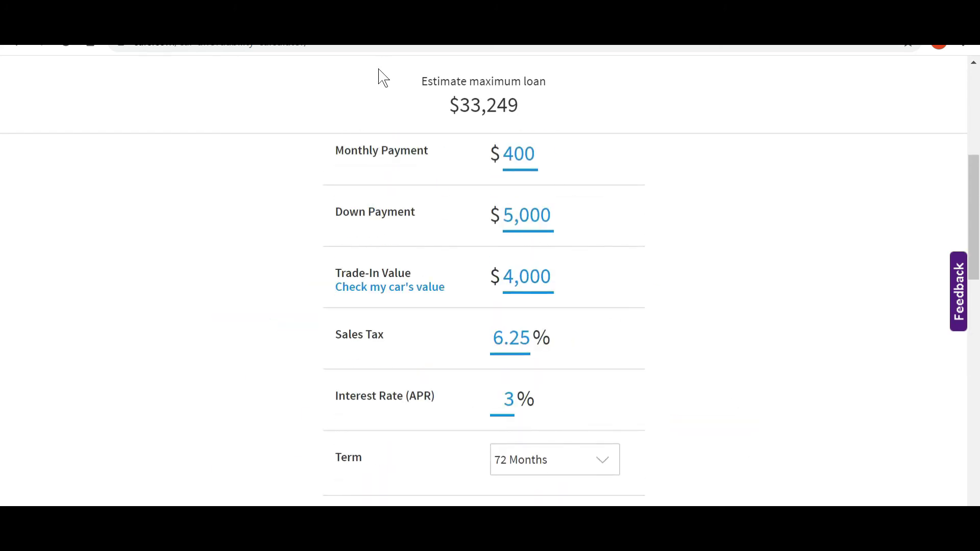
drag(379, 77, 561, 116)
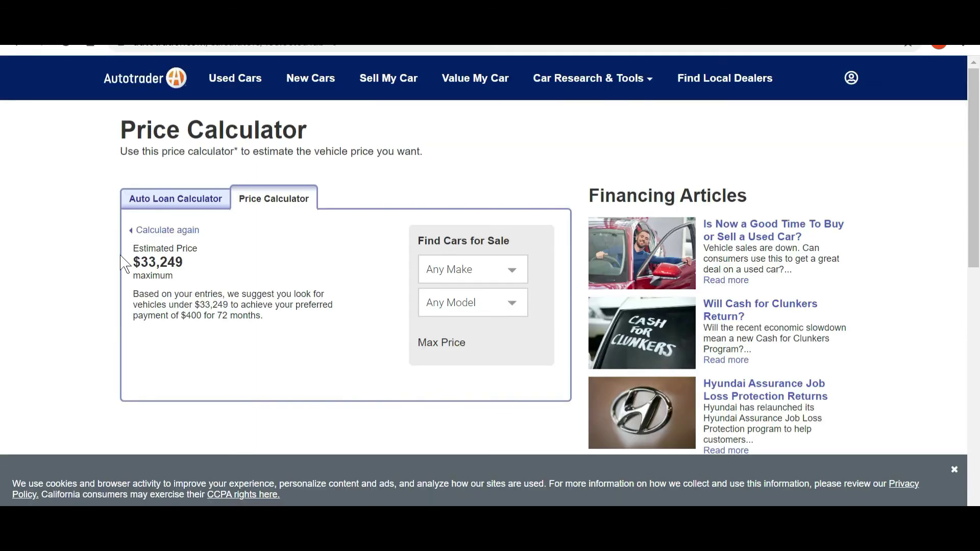
drag(119, 257, 237, 270)
click(250, 179)
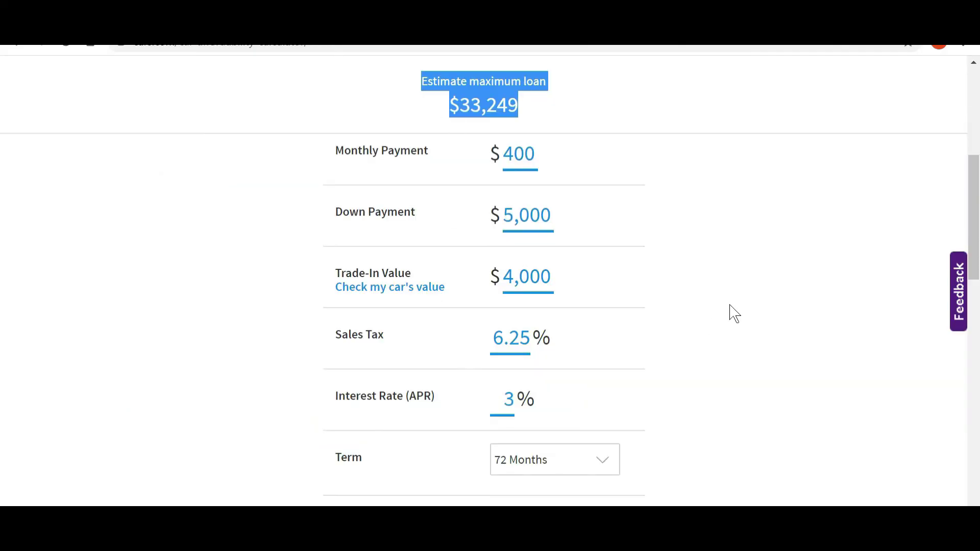
scroll(735, 313, up, 3)
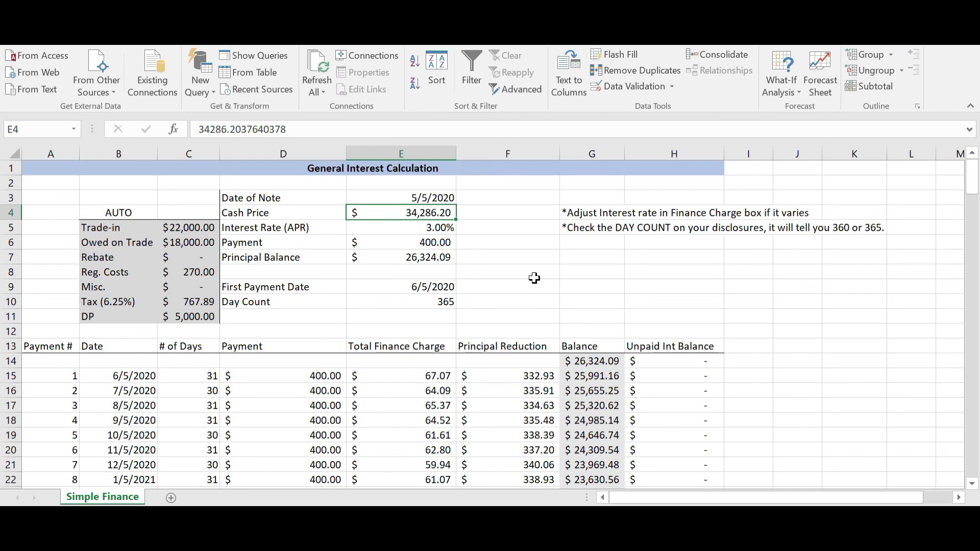
click(421, 239)
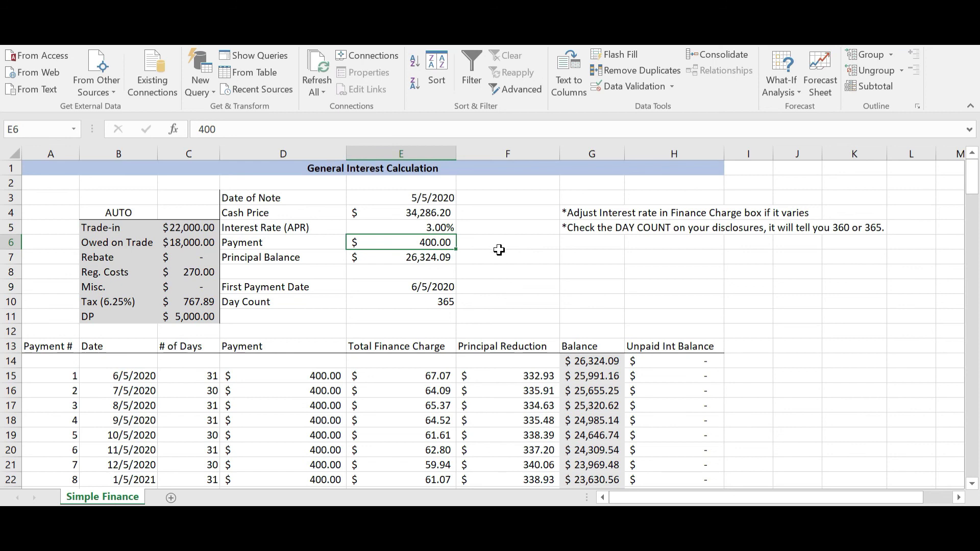
click(694, 152)
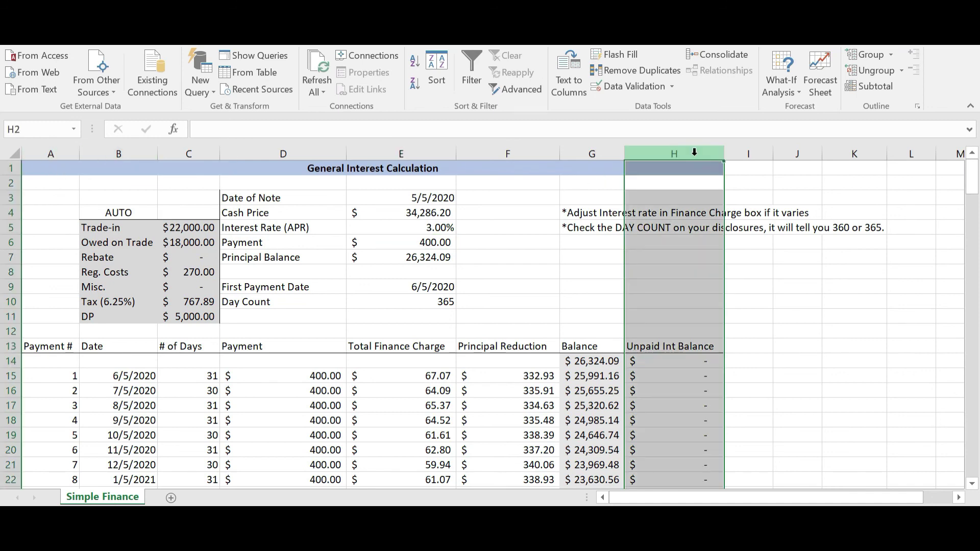
click(44, 145)
click(51, 165)
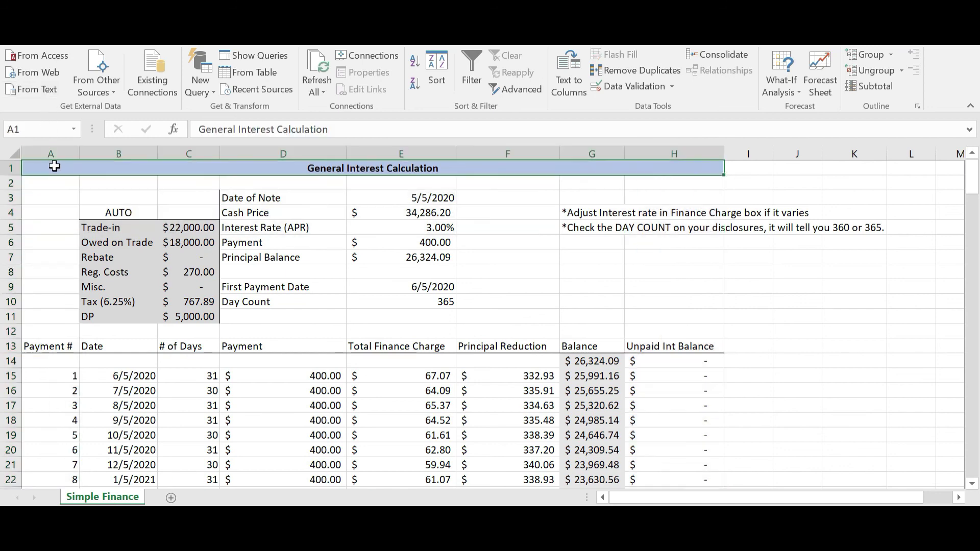